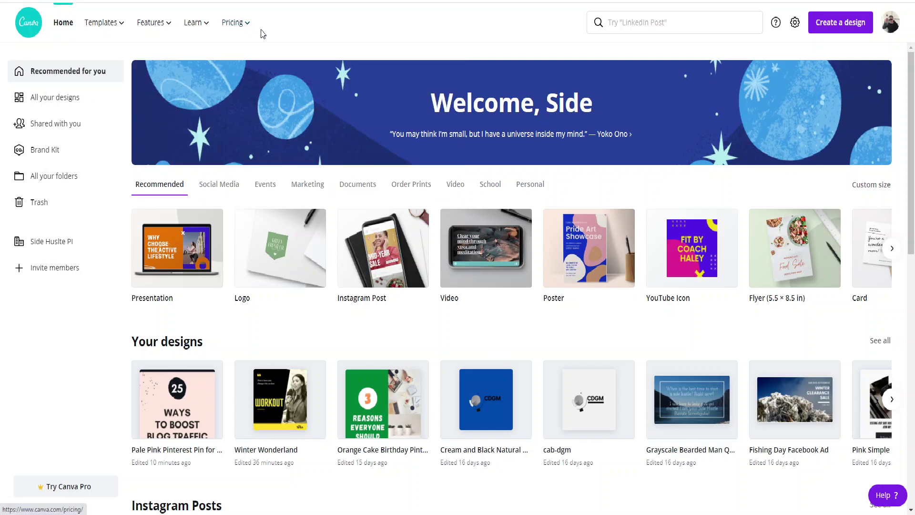
Compare the Free, Pro and Enterprise plans, check Pro's monthly and yearly prices, and return to the home page
click(245, 30)
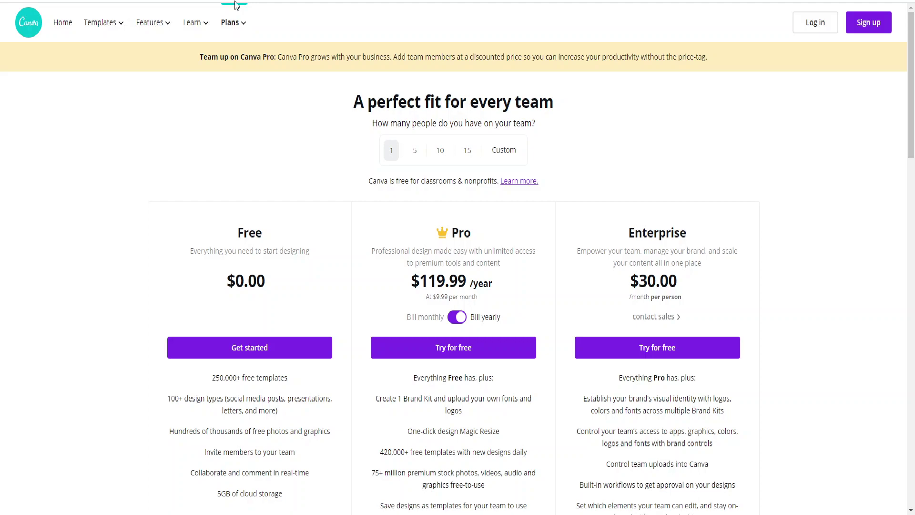
scroll(550, 253, down, 3)
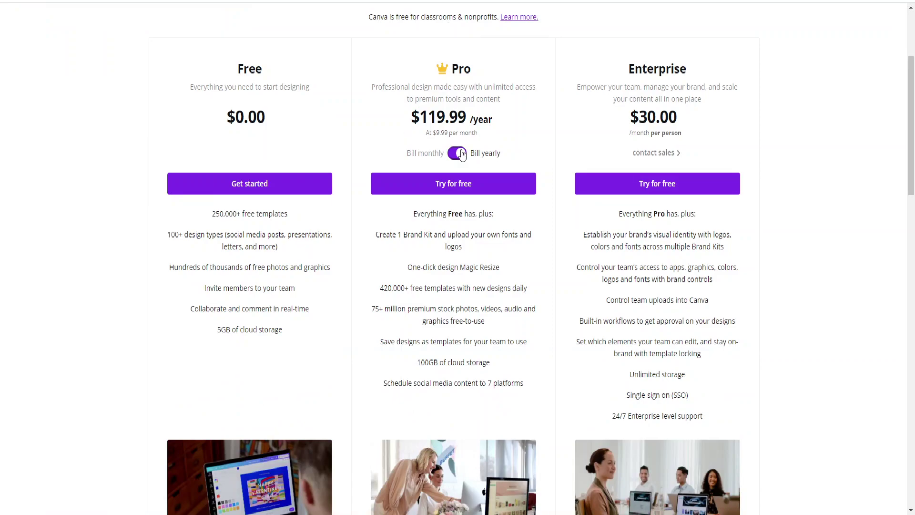
click(461, 155)
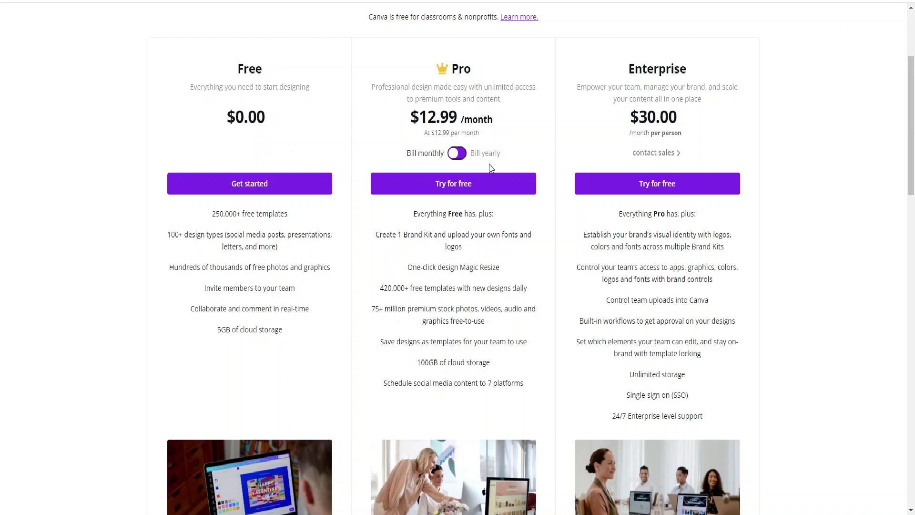
click(462, 157)
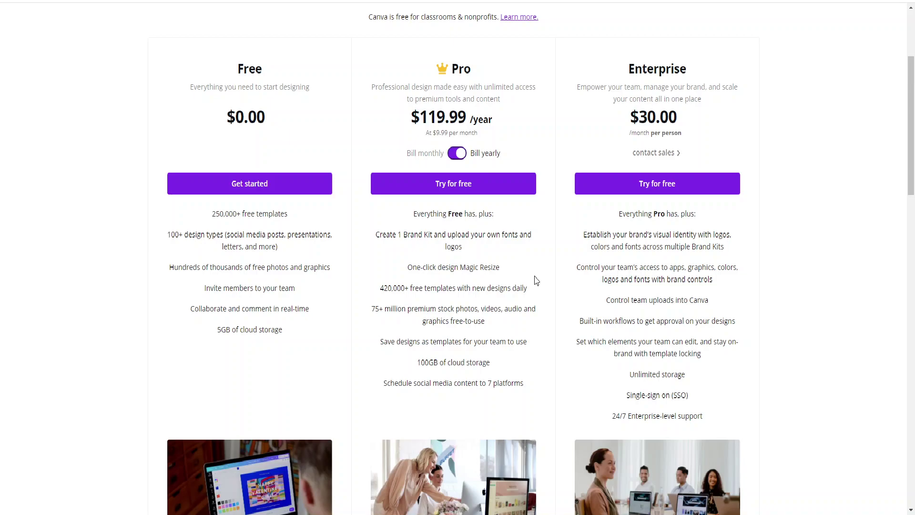
scroll(536, 281, up, 3)
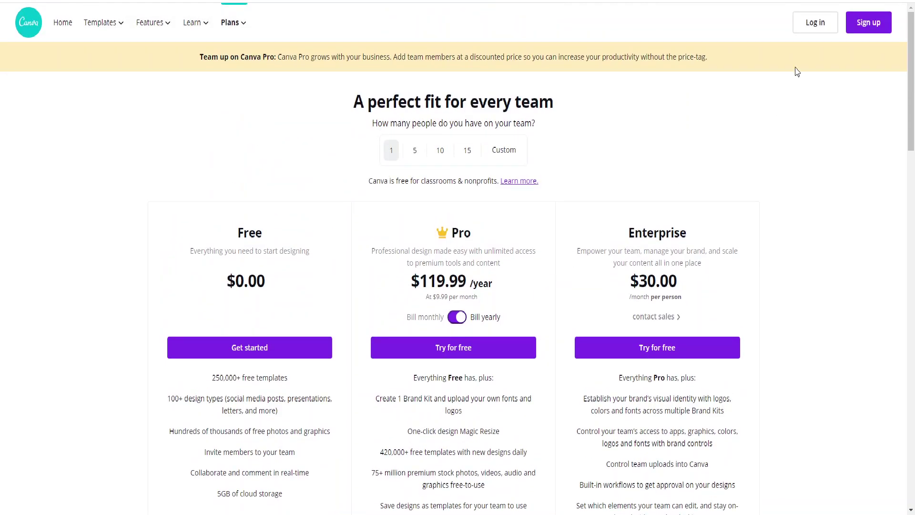
click(62, 28)
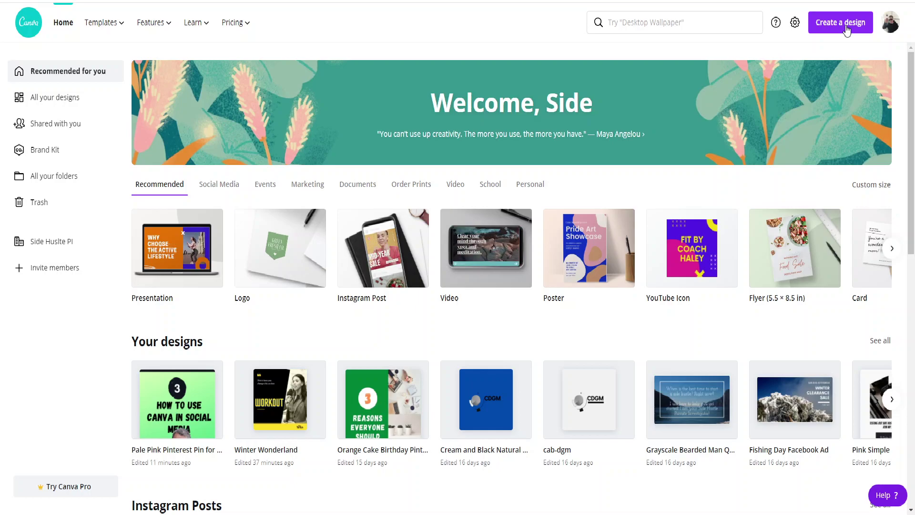
Search the templates for "insta", choose the Instagram Post suggestion and browse the available designs
click(692, 25)
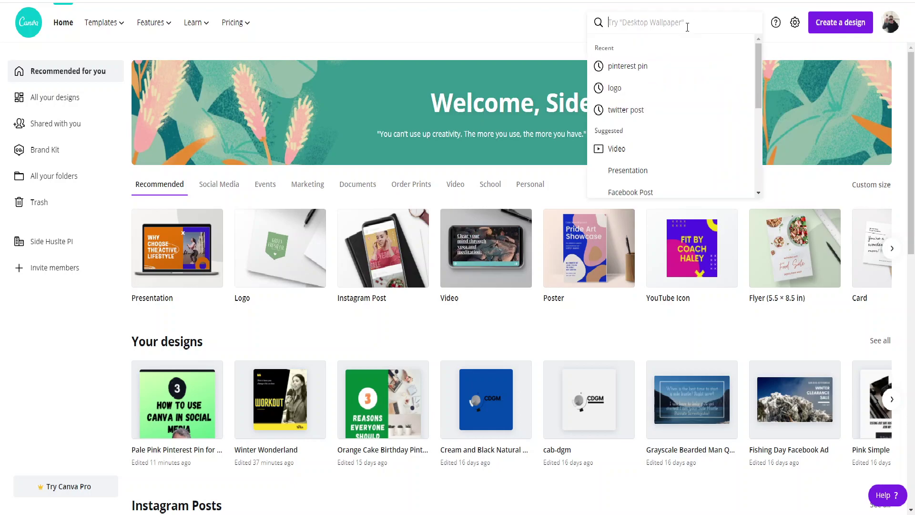
text(ins)
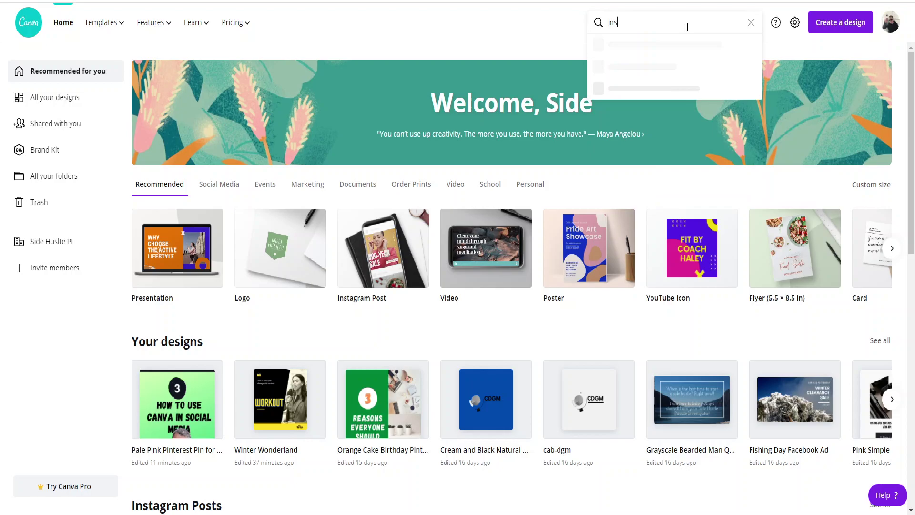
text(ta)
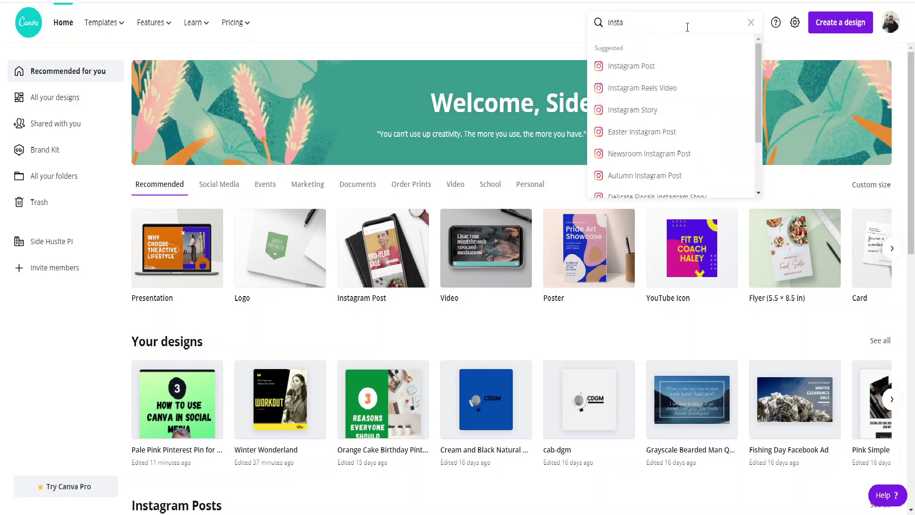
click(648, 74)
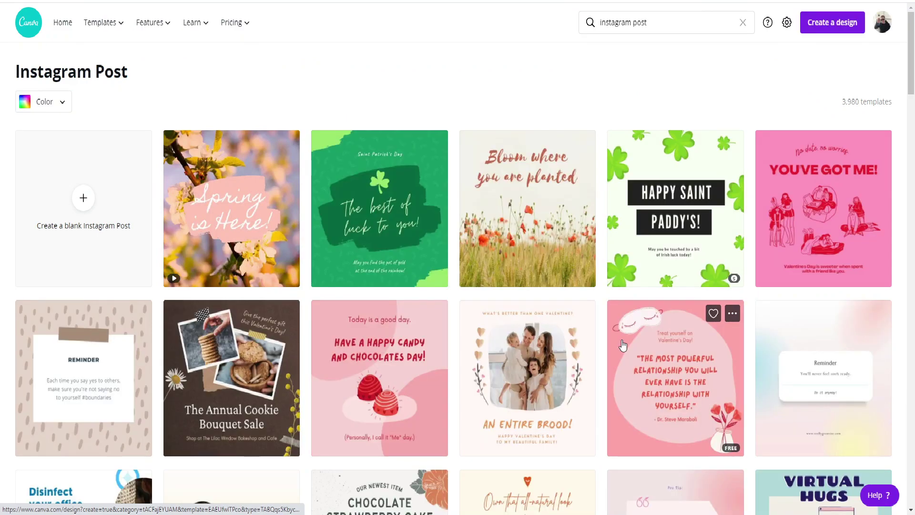
scroll(734, 286, down, 7)
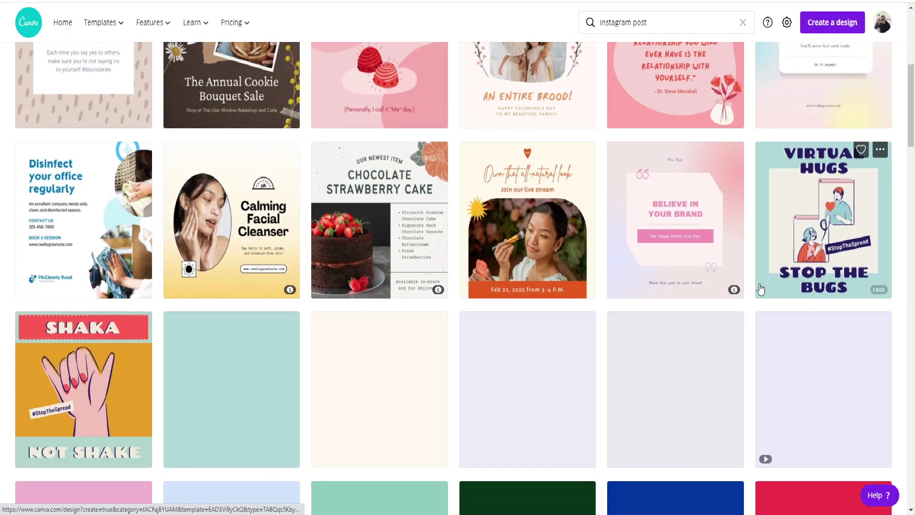
scroll(733, 290, up, 5)
scroll(733, 290, up, 2)
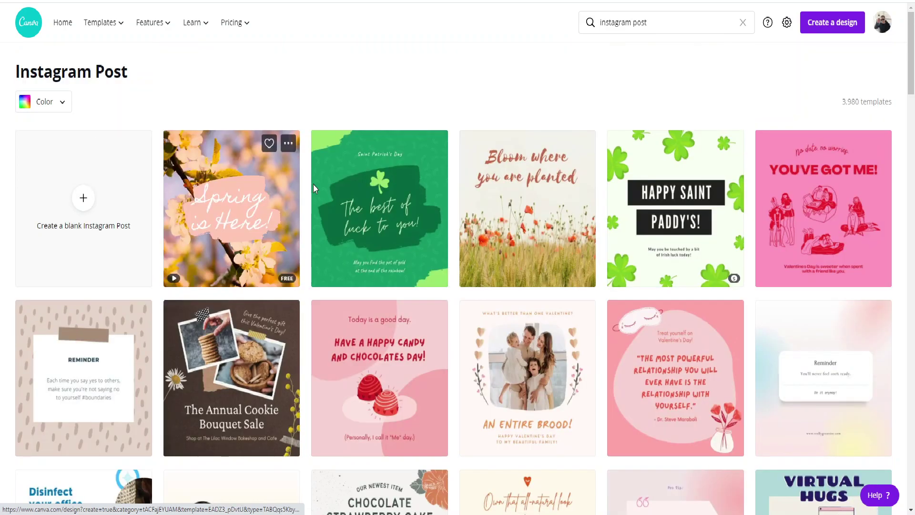
Replace the Instagram search term with "face" to view the template suggestions for Facebook
click(665, 22)
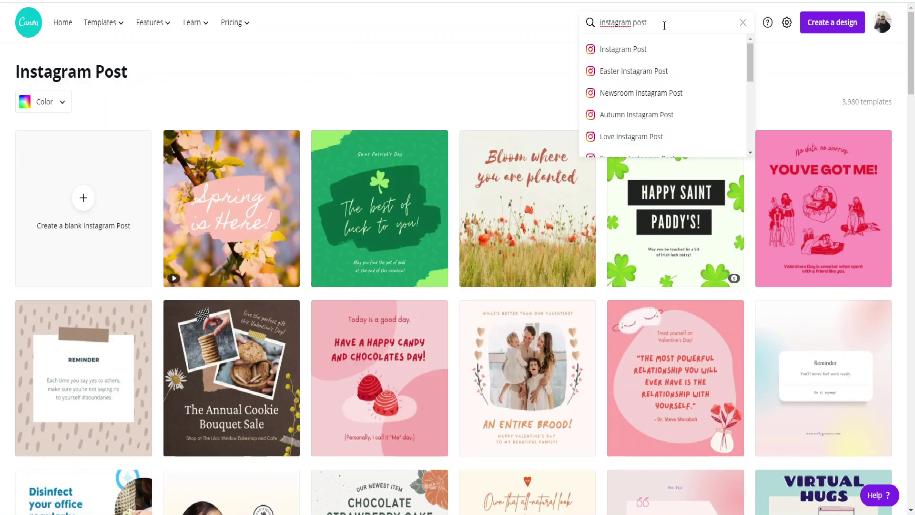
key(BackSpace)
key(BackSpace)
key(BackSpace)
key(BackSpace)
key(BackSpace)
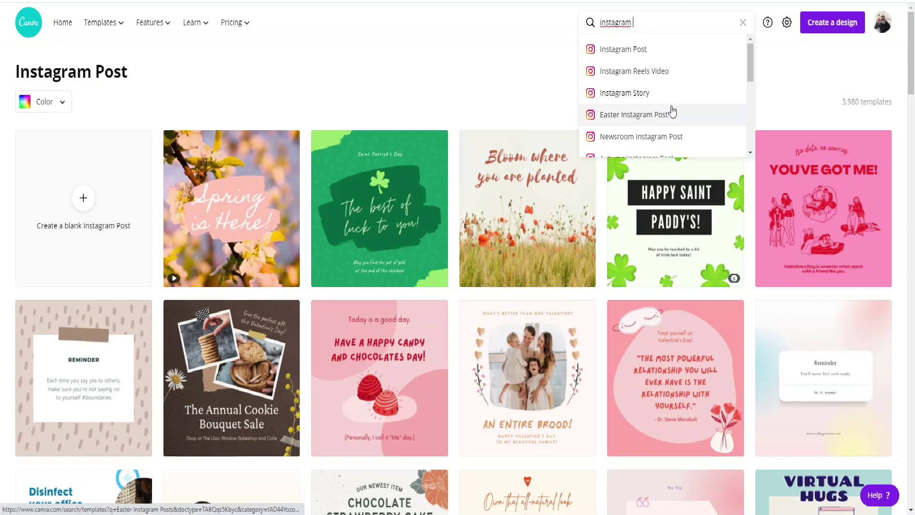
drag(649, 21, 555, 31)
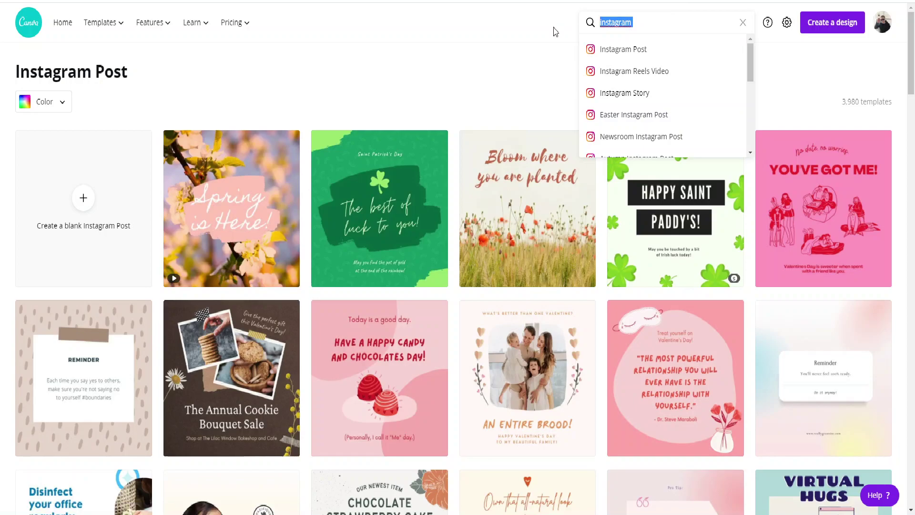
text(fa)
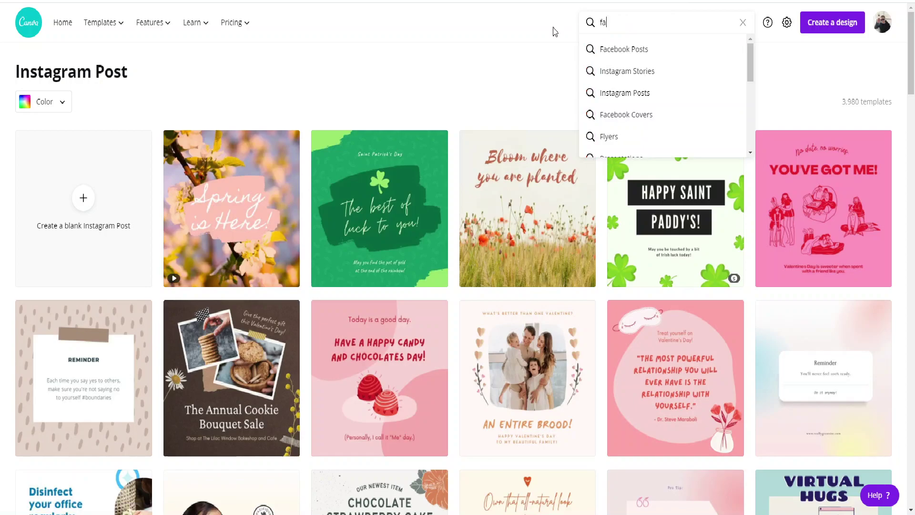
text(ce)
Try "tikto" and "twi" as template search terms to view their suggestions, and clear the search
key(BackSpace)
key(BackSpace)
key(BackSpace)
key(BackSpace)
text(tikto)
double_click(582, 24)
text(t)
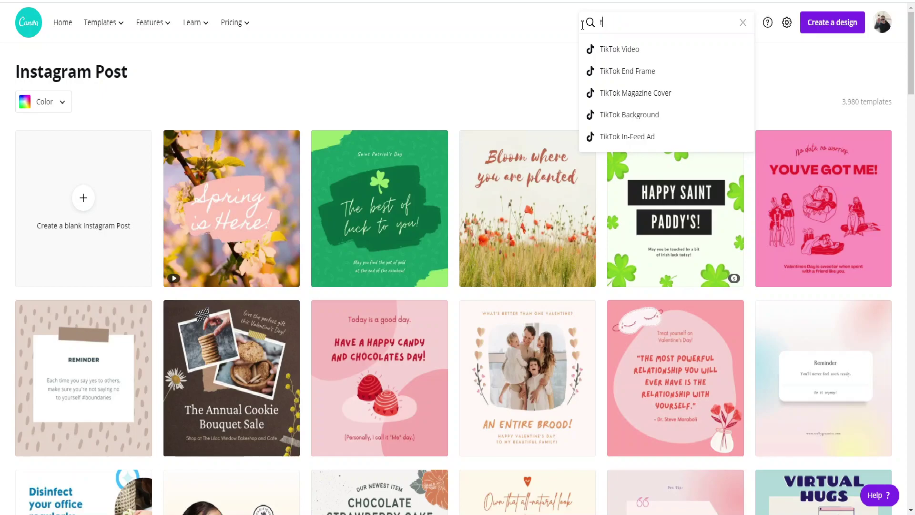
text(wi)
key(BackSpace)
key(BackSpace)
key(BackSpace)
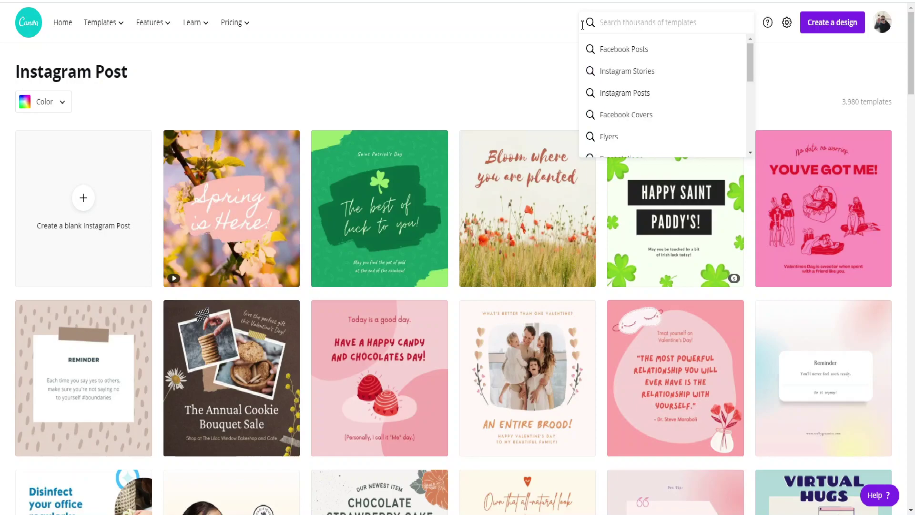
Search for Pinterest Pin templates and open the pale pink "25 Ways to Boost Blog Traffic" design for editing
text(pin)
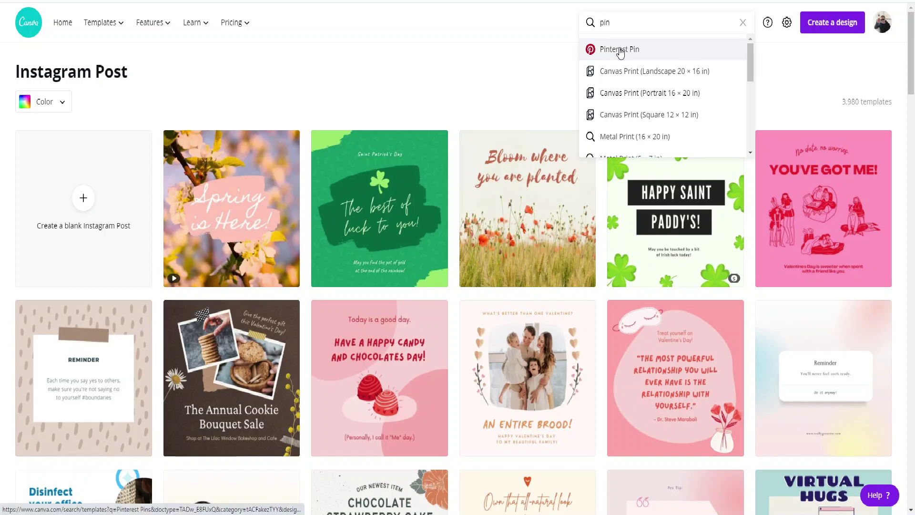
click(620, 51)
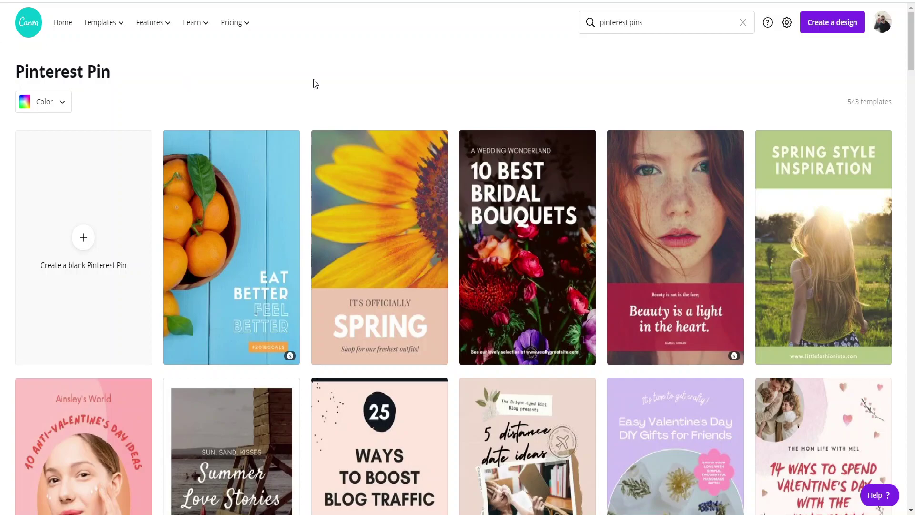
scroll(260, 304, down, 2)
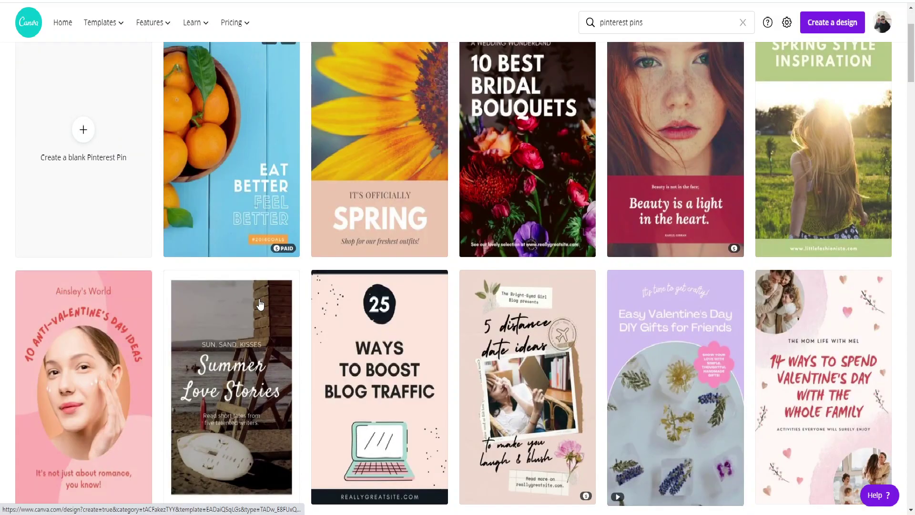
click(260, 304)
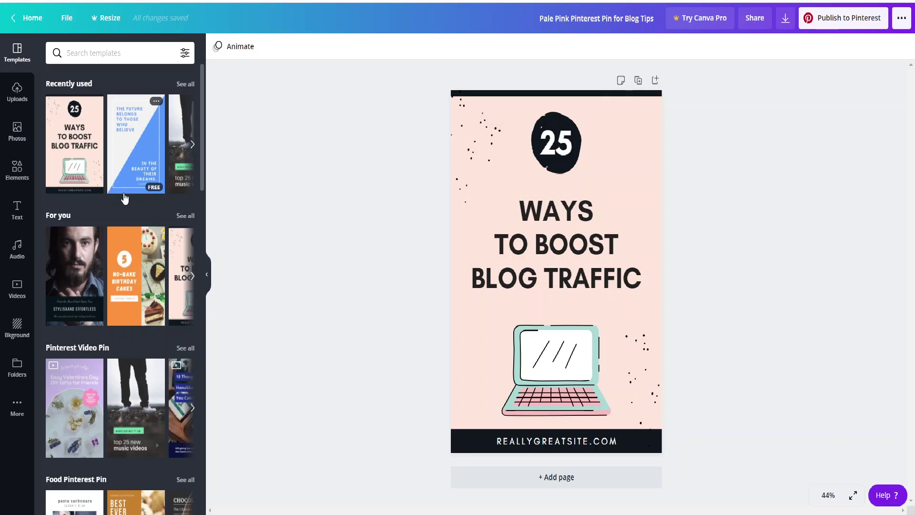
Browse the editor's suggested templates, including the For you, Pinterest Video, Food and Wedding Pinterest Pin categories
scroll(109, 157, right, 3)
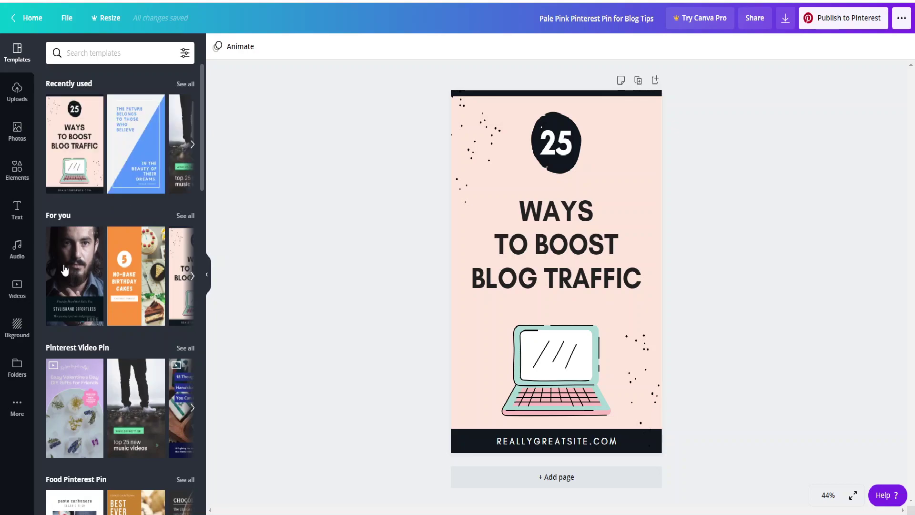
click(193, 276)
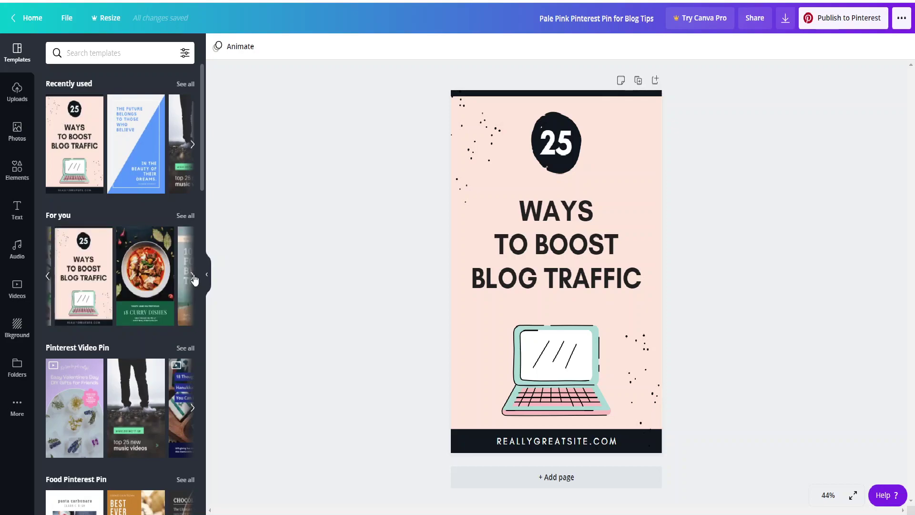
click(193, 277)
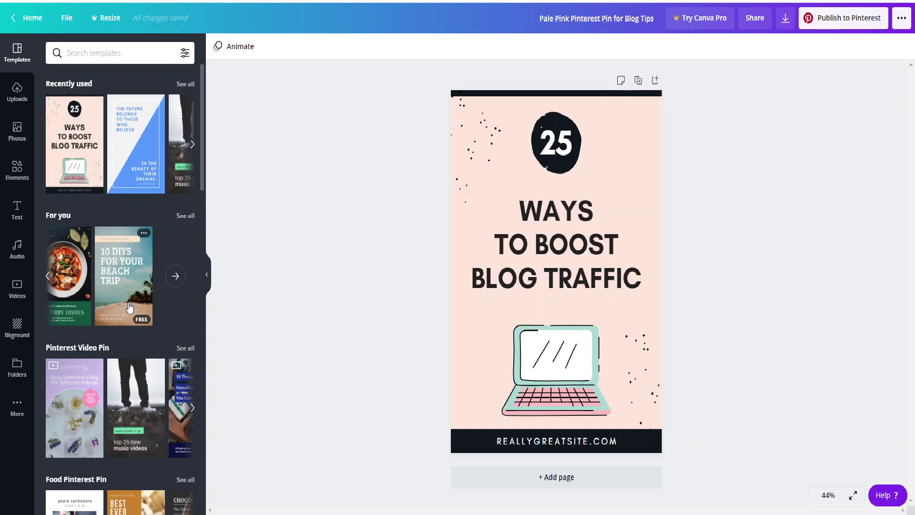
scroll(129, 307, down, 3)
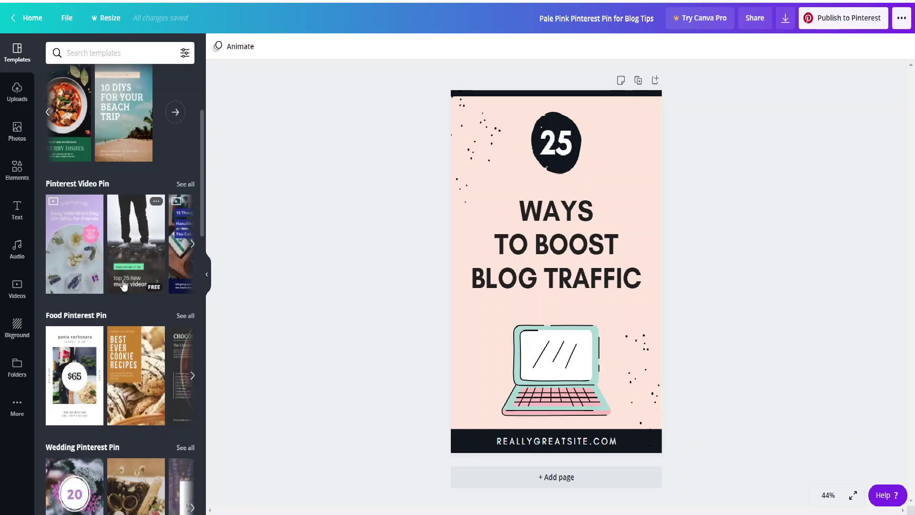
scroll(123, 285, down, 3)
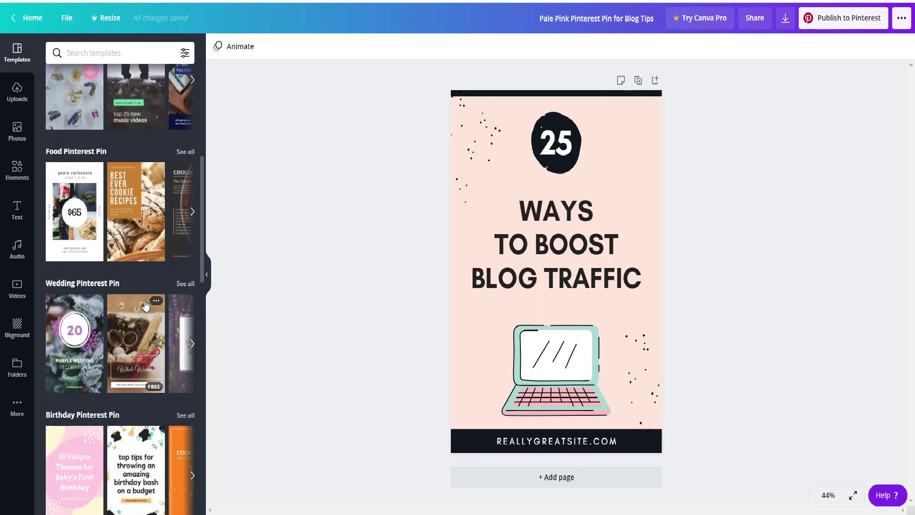
scroll(135, 323, up, 6)
mouse_move(102, 262)
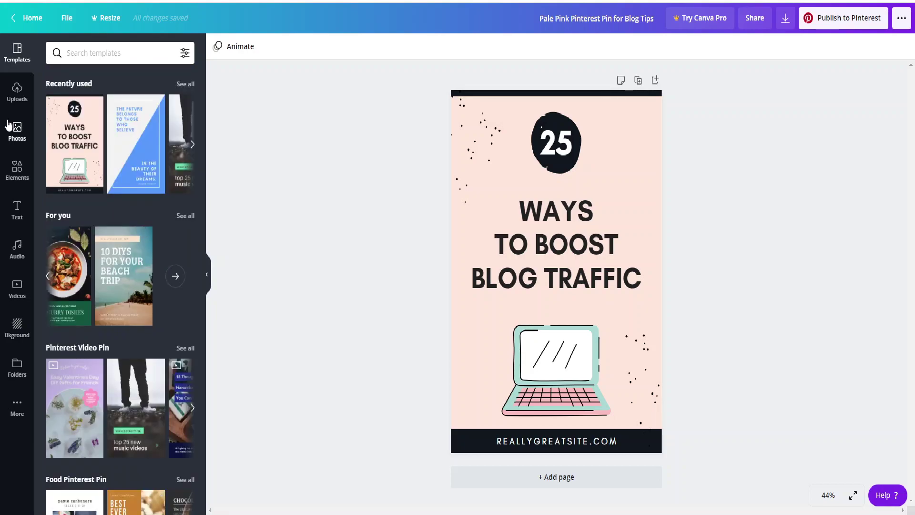
Look through the uploaded images, the stock photos and the graphic elements available for the design
click(17, 93)
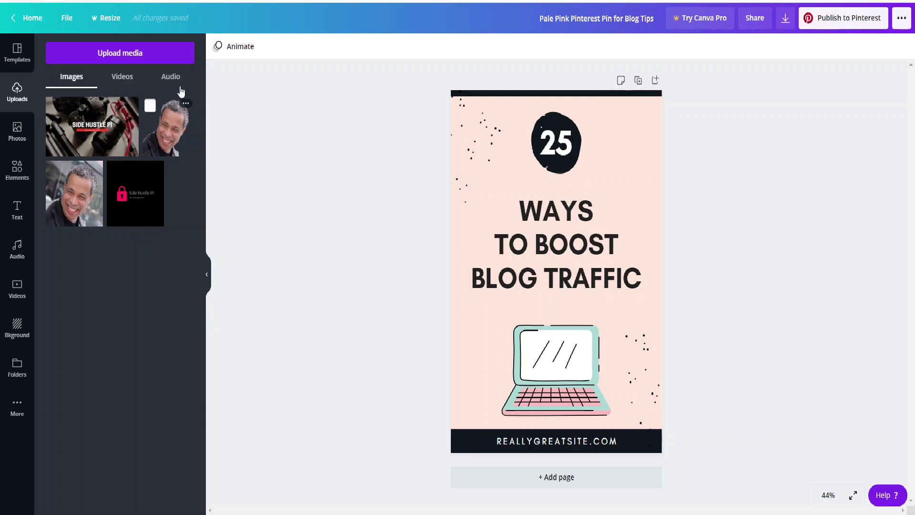
click(17, 136)
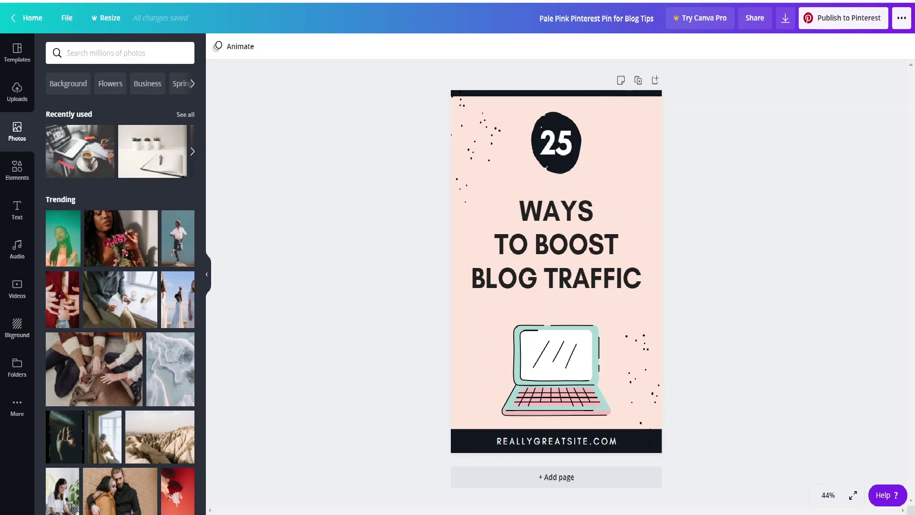
click(17, 169)
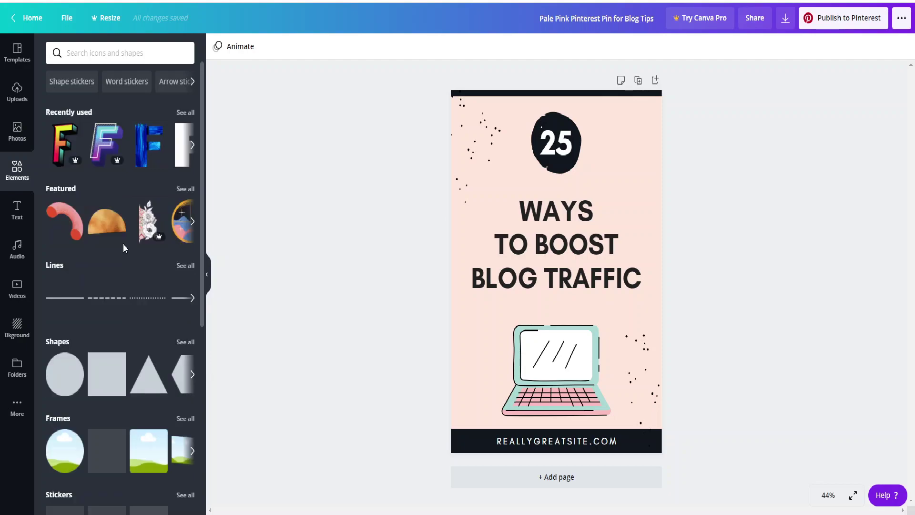
scroll(130, 383, down, 3)
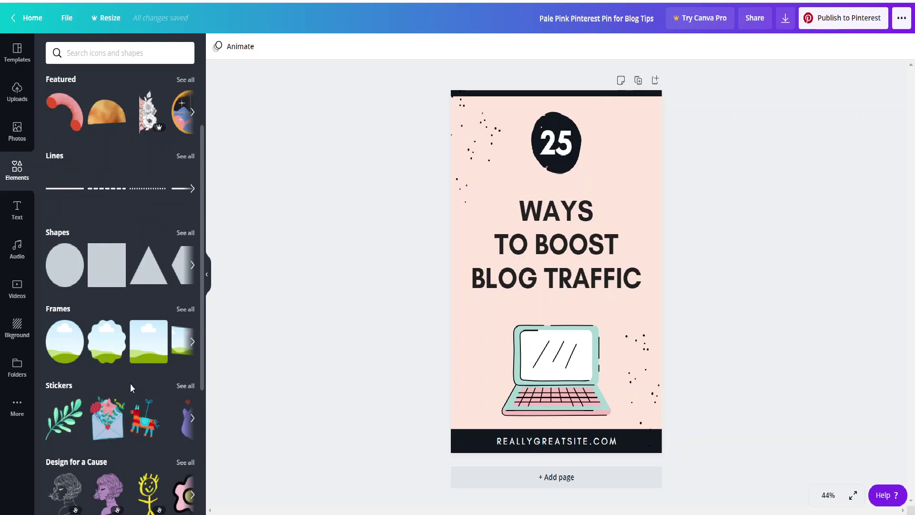
Search the elements for the recent term "circle frame" and browse the matching graphics
click(142, 53)
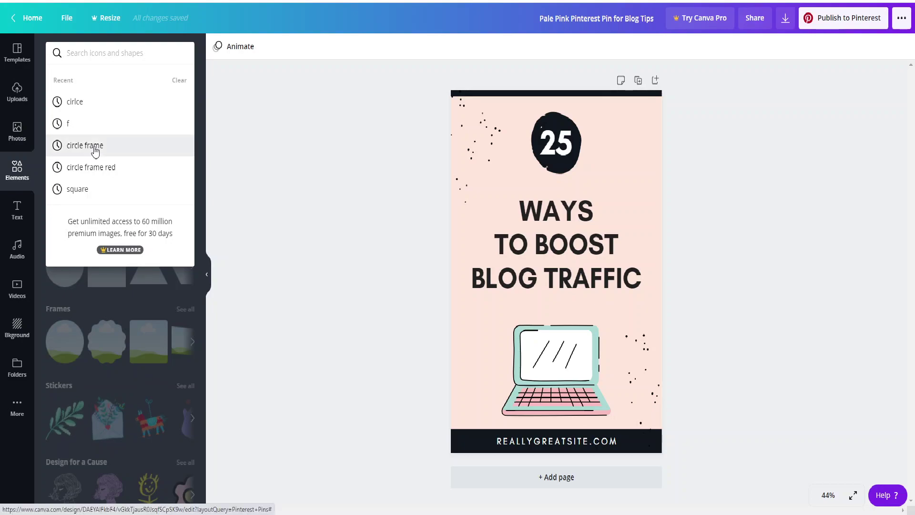
click(95, 150)
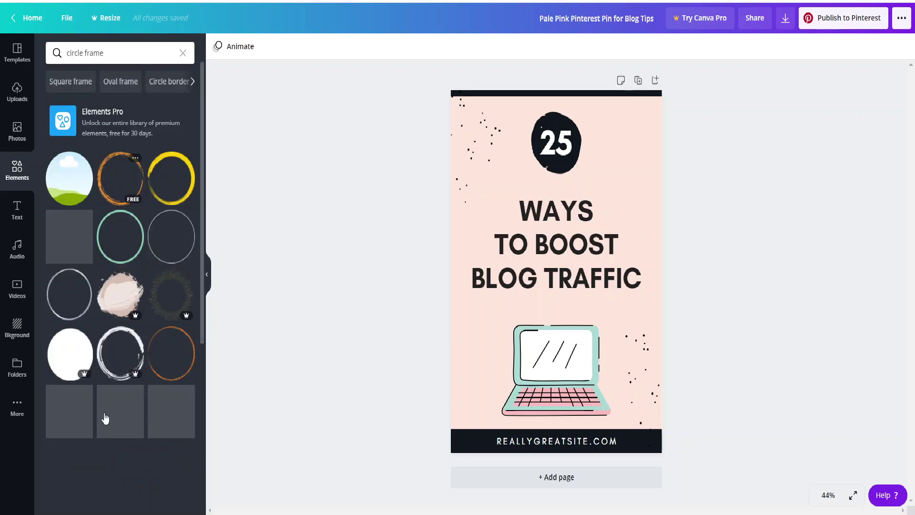
scroll(106, 418, down, 4)
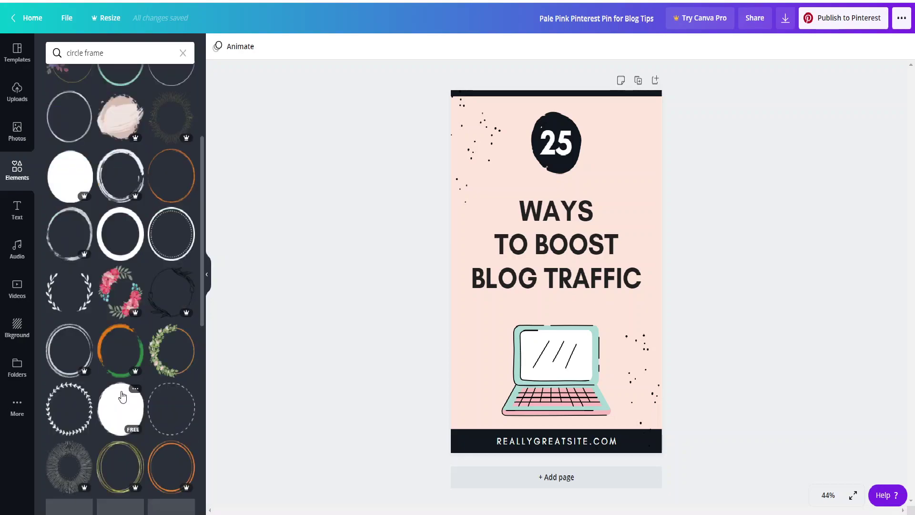
Look through the text options, the audio tracks and the stock video categories available for the design
scroll(122, 397, up, 4)
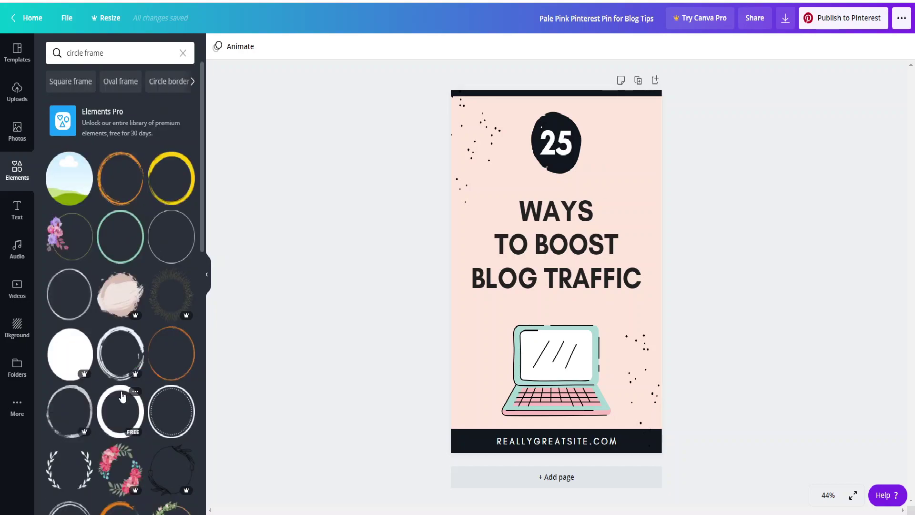
click(19, 210)
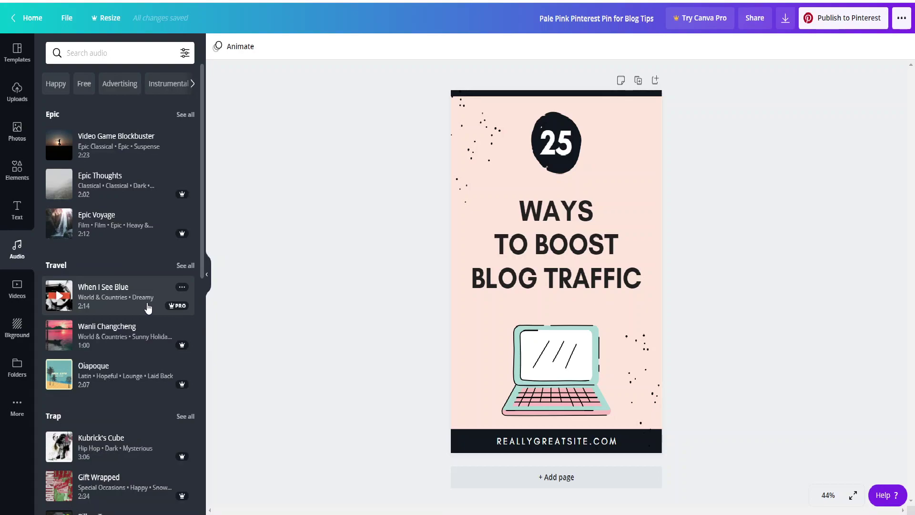
mouse_move(181, 309)
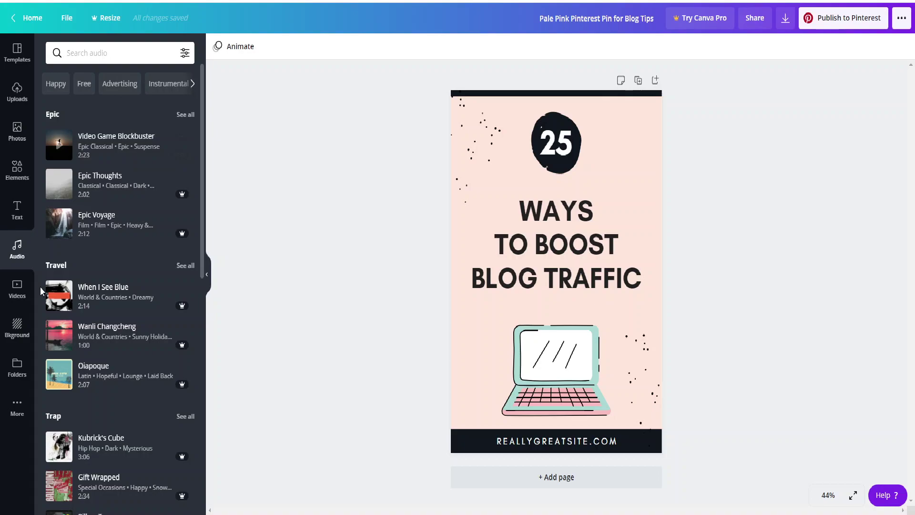
click(19, 289)
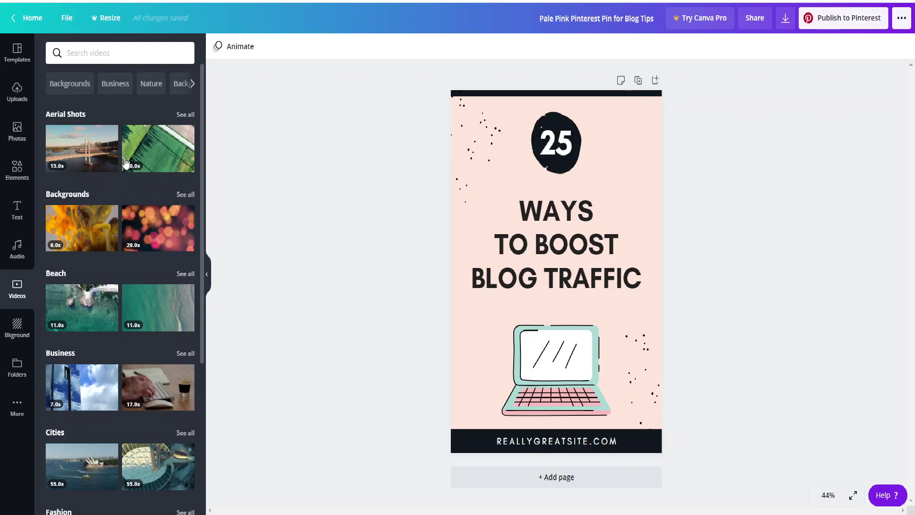
Replace the design's pale pink background with the free light-to-bright green gradient, and look at the folders
click(17, 330)
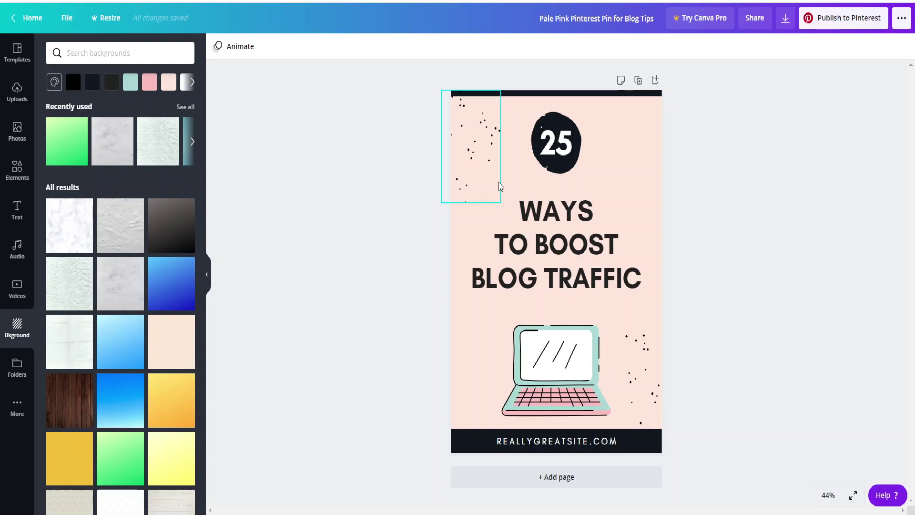
click(630, 180)
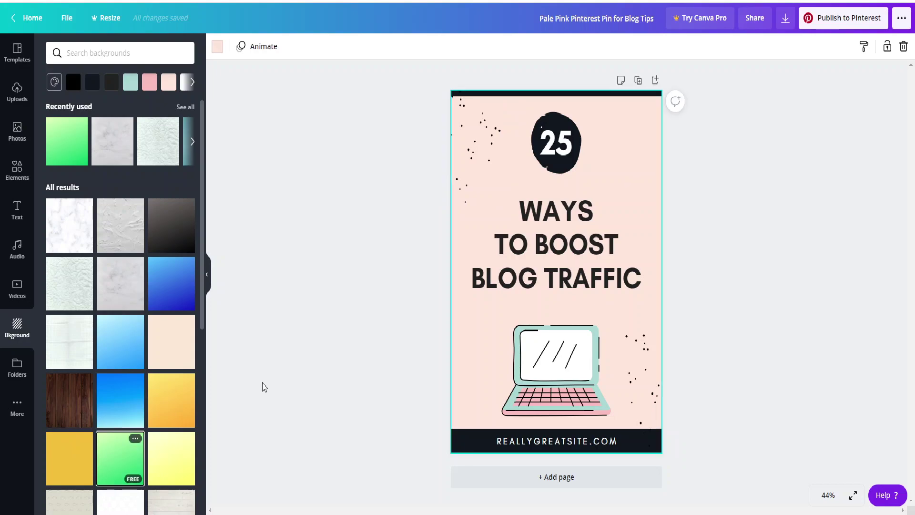
click(120, 459)
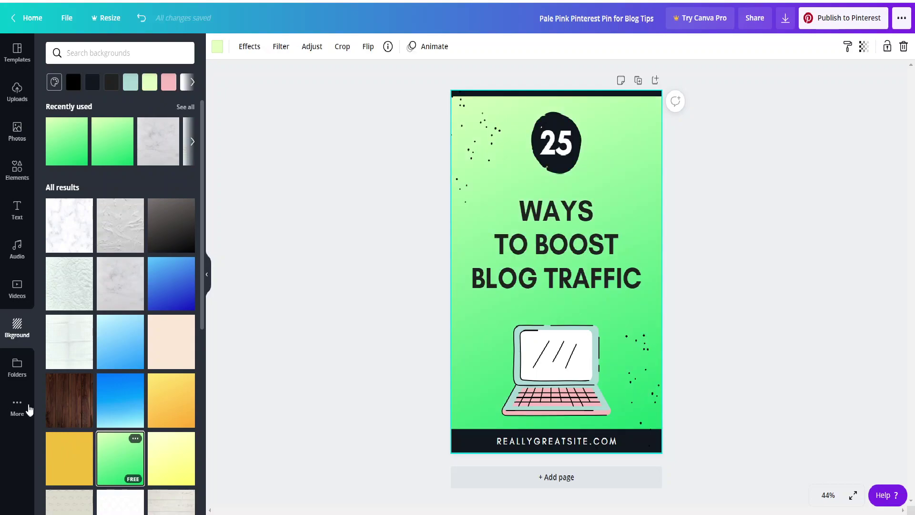
click(17, 368)
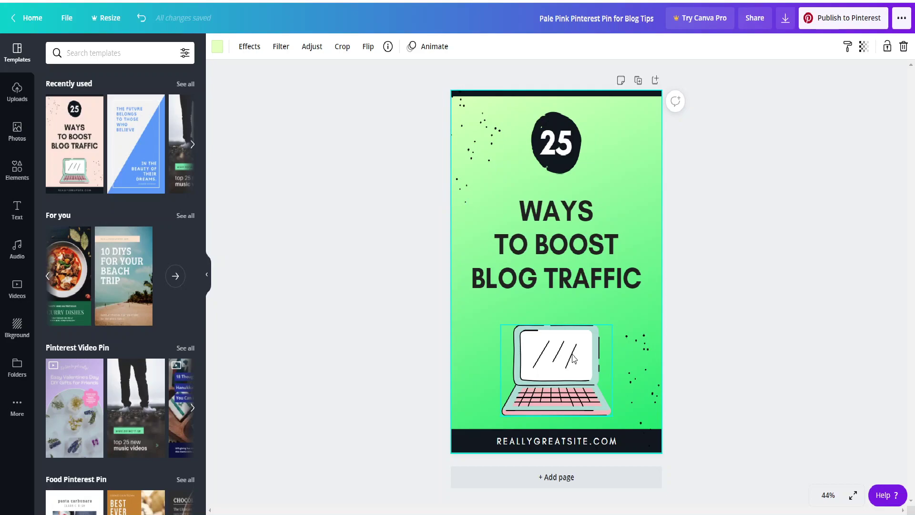
Delete both black speckle graphics and the laptop illustration from the design
click(487, 158)
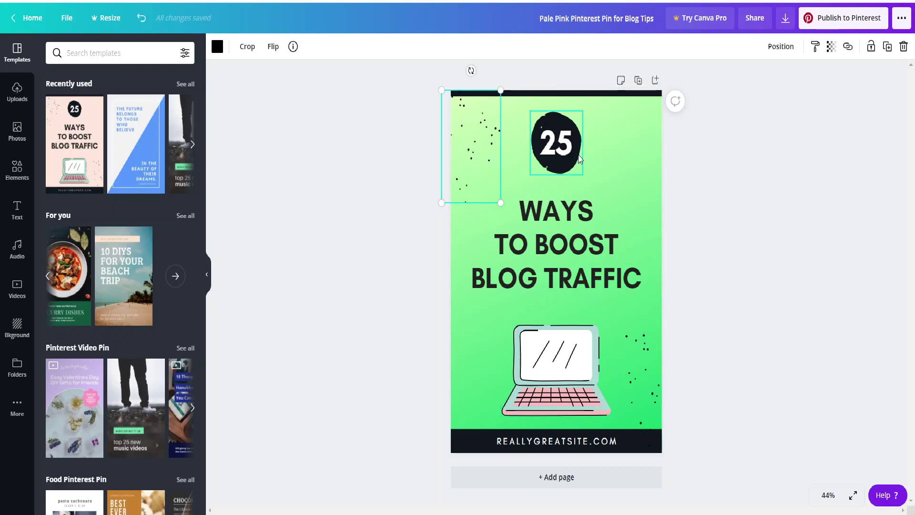
key(Escape)
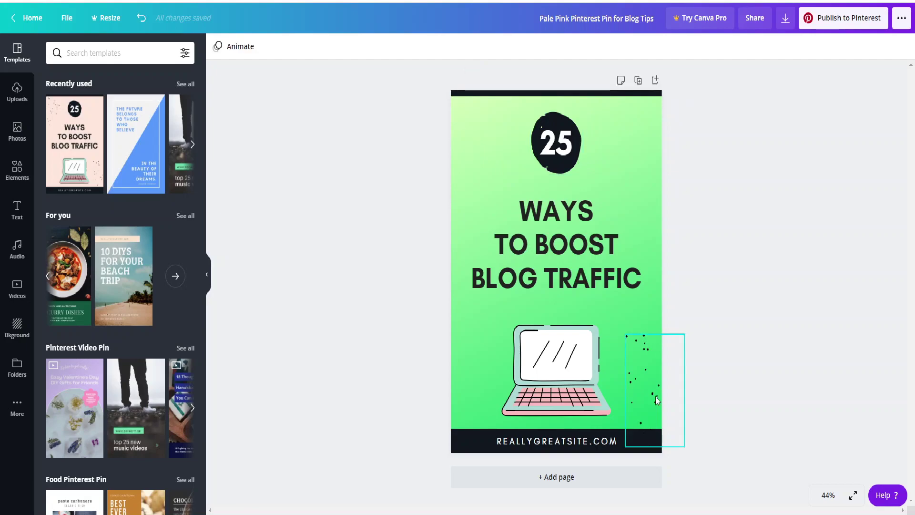
click(656, 399)
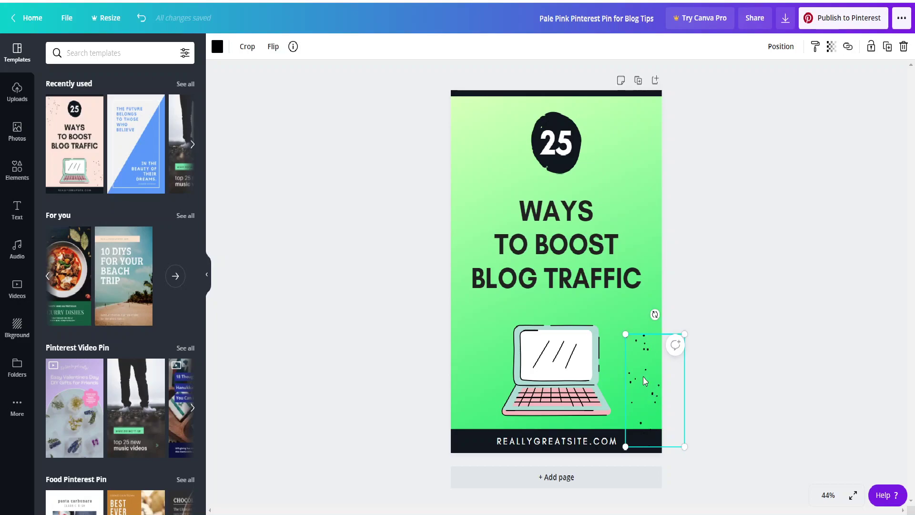
mouse_move(644, 380)
mouse_down()
mouse_move(631, 357)
mouse_move(649, 389)
mouse_up()
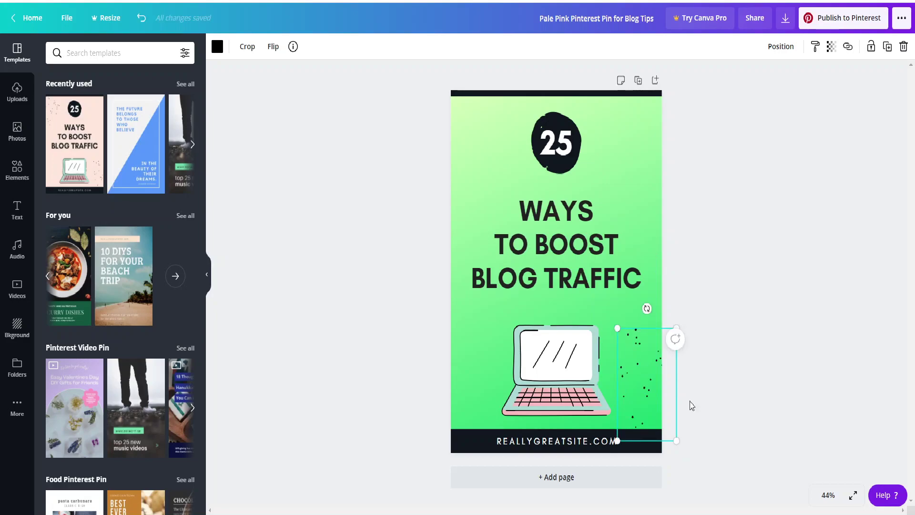
click(546, 376)
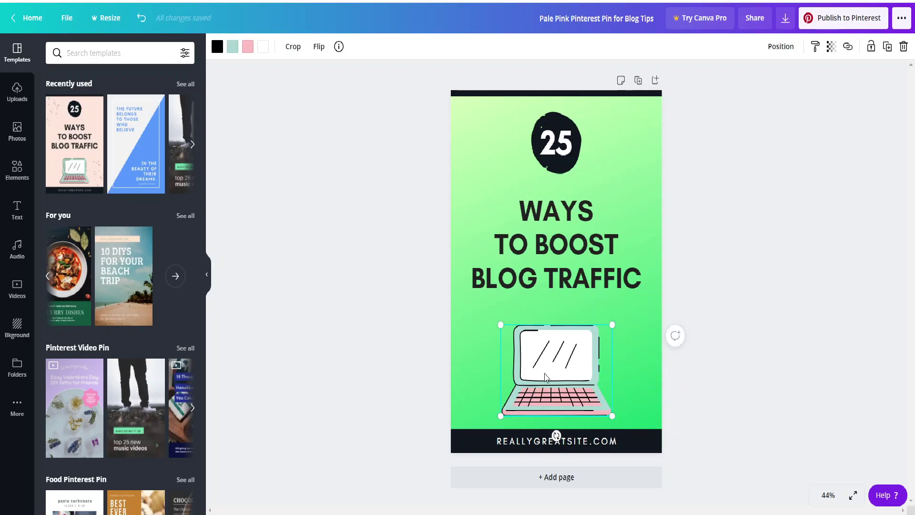
drag(546, 376, 561, 343)
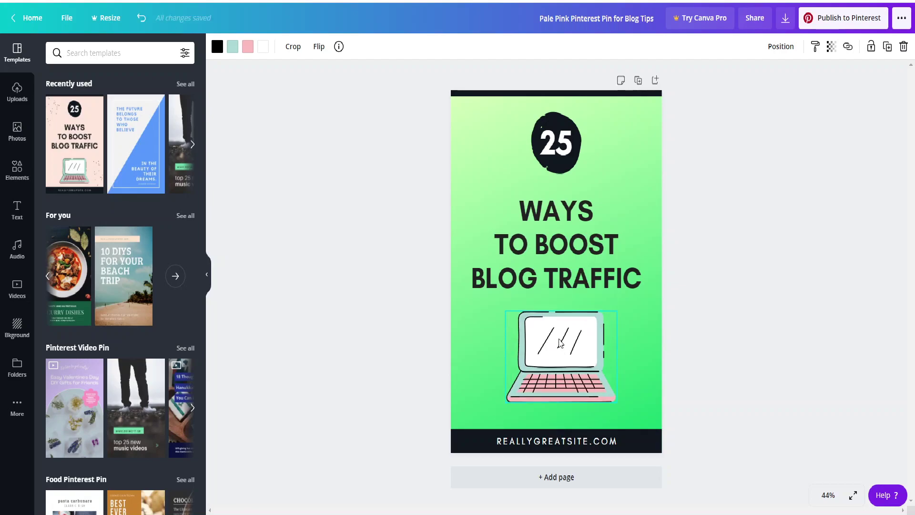
key(Delete)
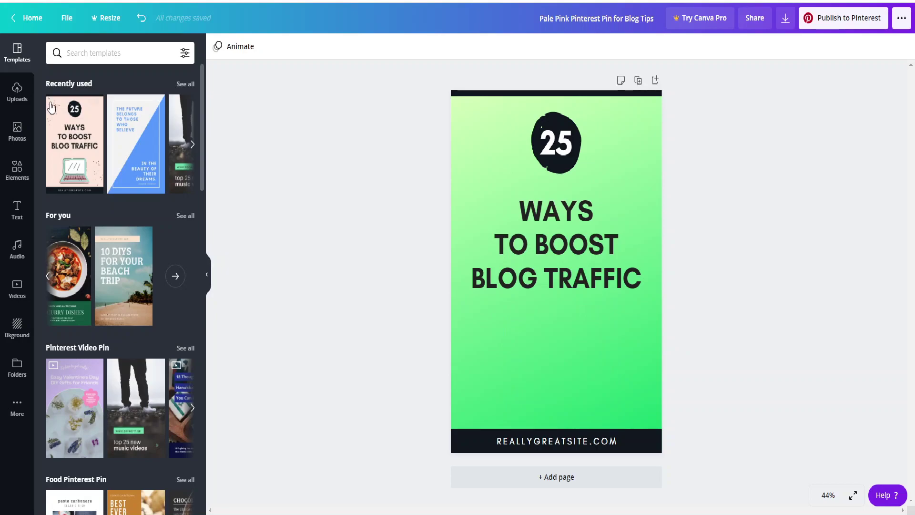
Add the uploaded cut-out portrait of the smiling man below the headline, shrink it and place it centred above the footer bar
click(18, 92)
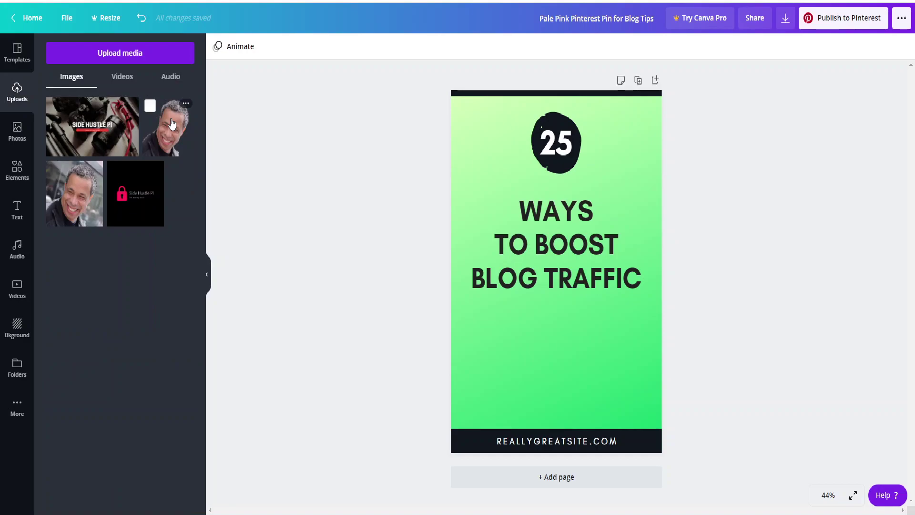
drag(172, 124, 532, 318)
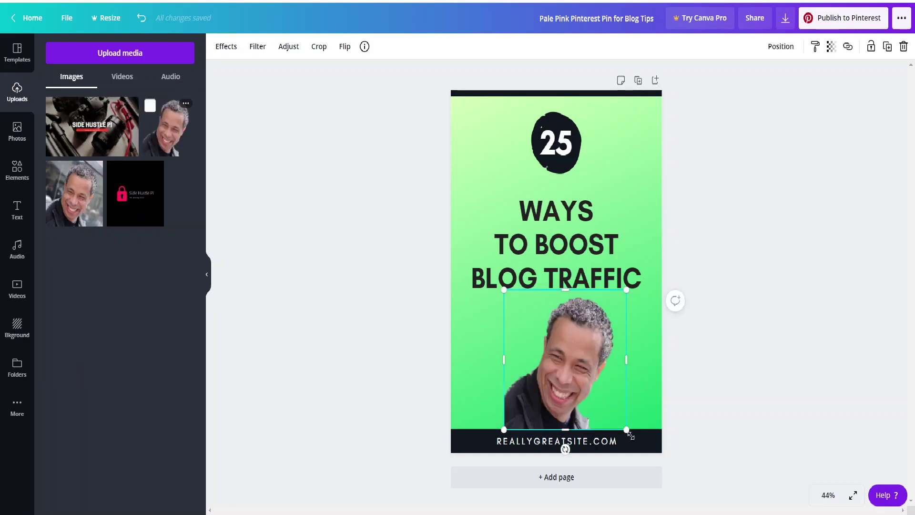
drag(630, 434, 587, 383)
drag(549, 345, 568, 376)
click(638, 370)
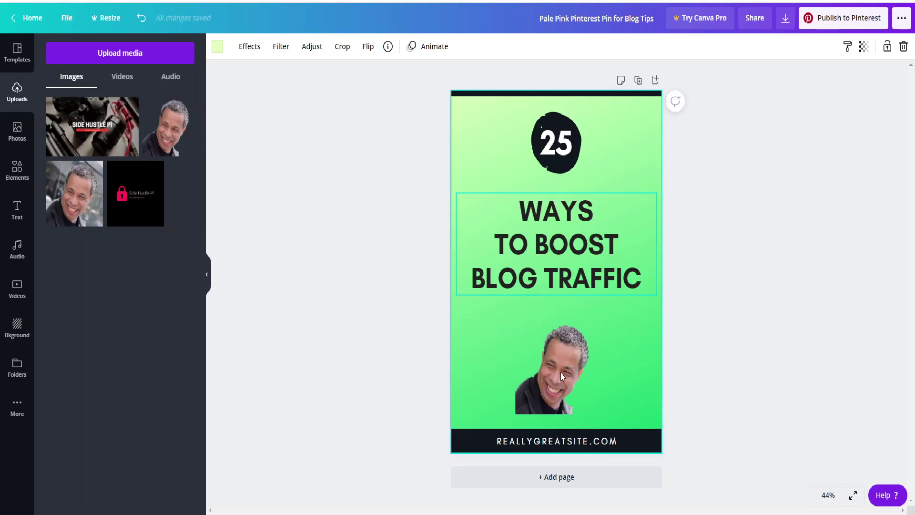
Change the number in the black circle to 3
click(569, 152)
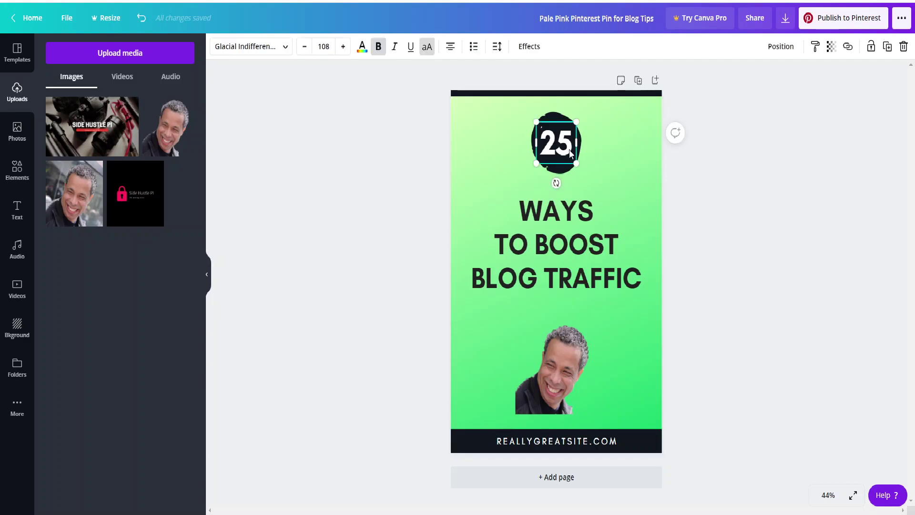
double_click(569, 152)
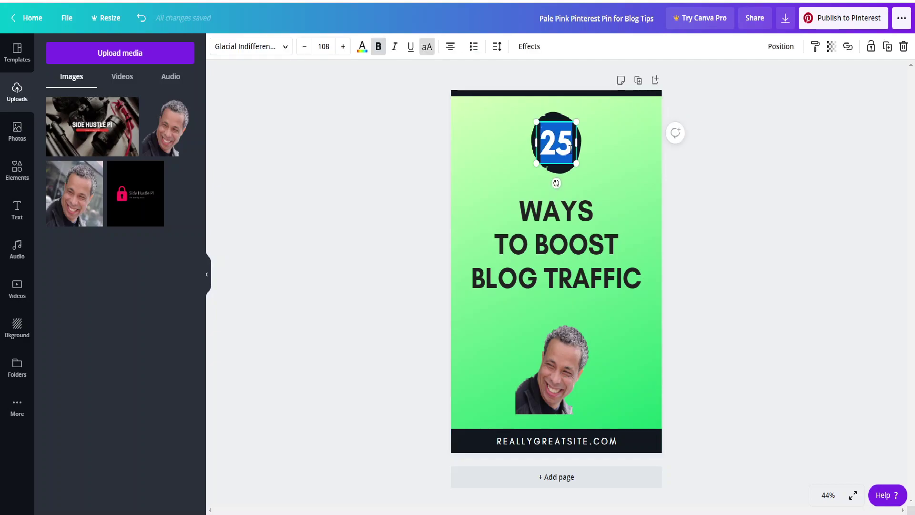
text(3)
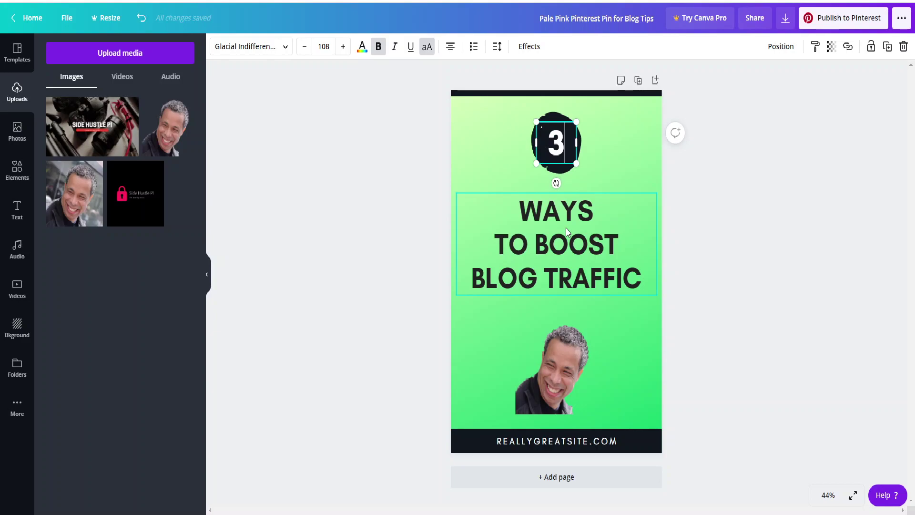
Replace the headline text with "WAYS TO USE CANVA IN YOUR SOCIAL MEDIA"
double_click(566, 218)
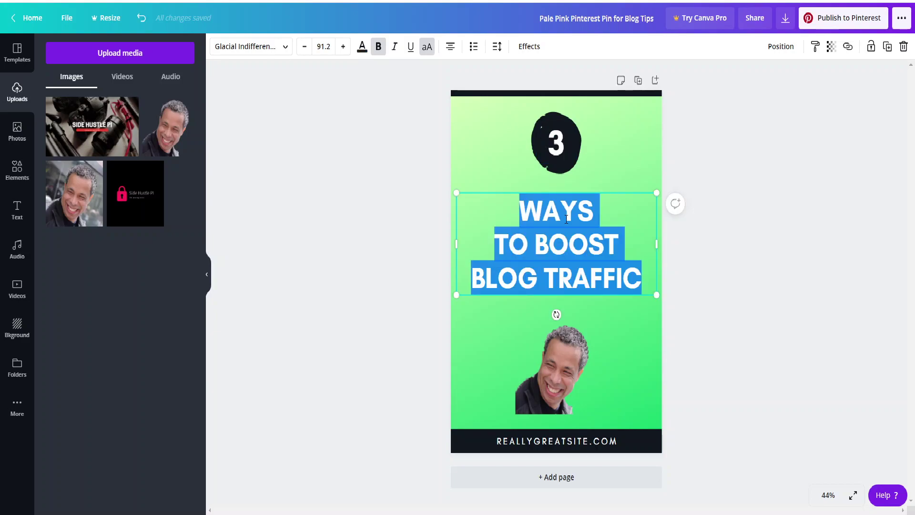
text(WAYS )
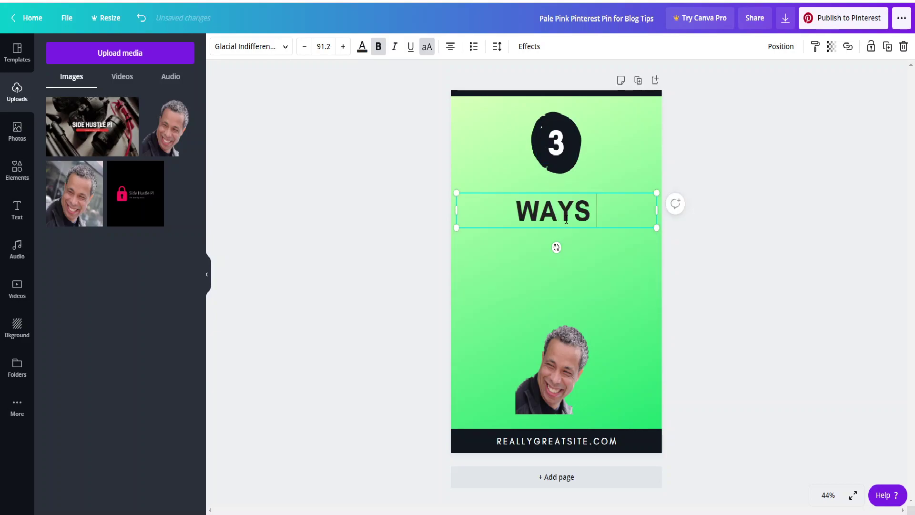
text(TO USE )
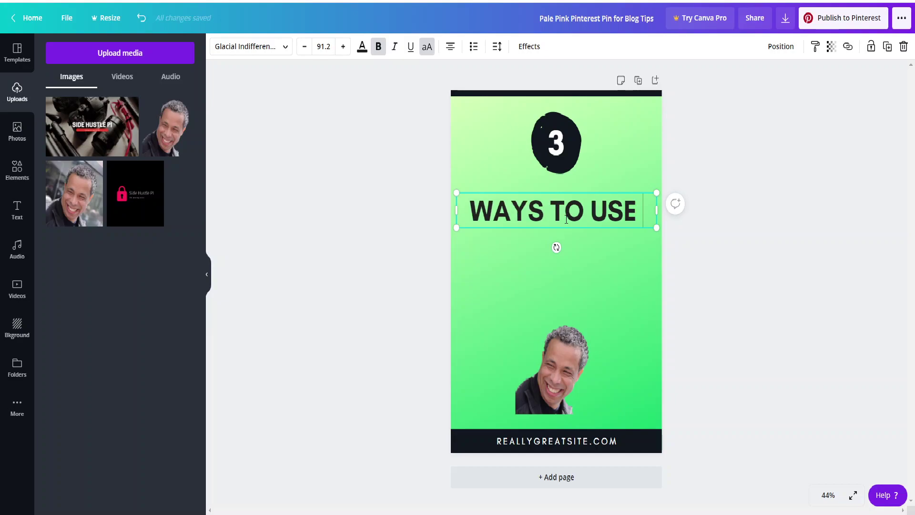
text(CANVE)
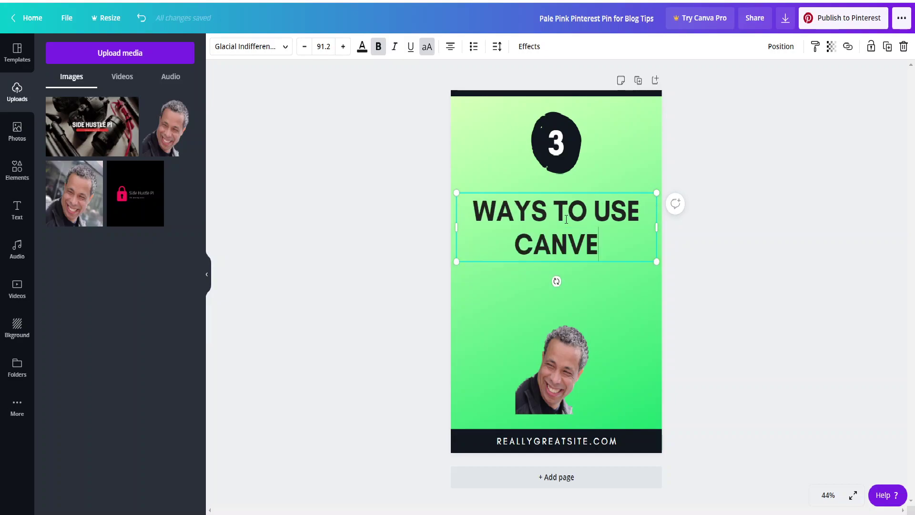
key(BackSpace)
text(A IN)
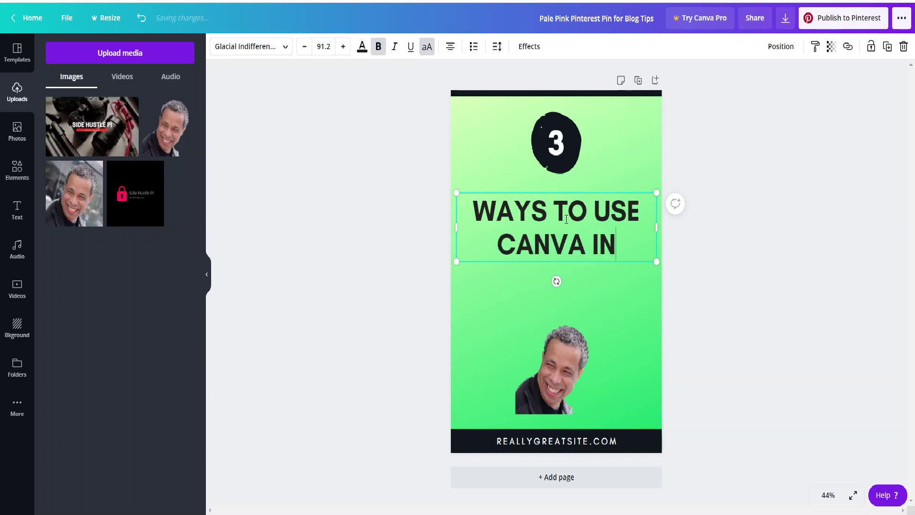
text( YOUR SOCIAL )
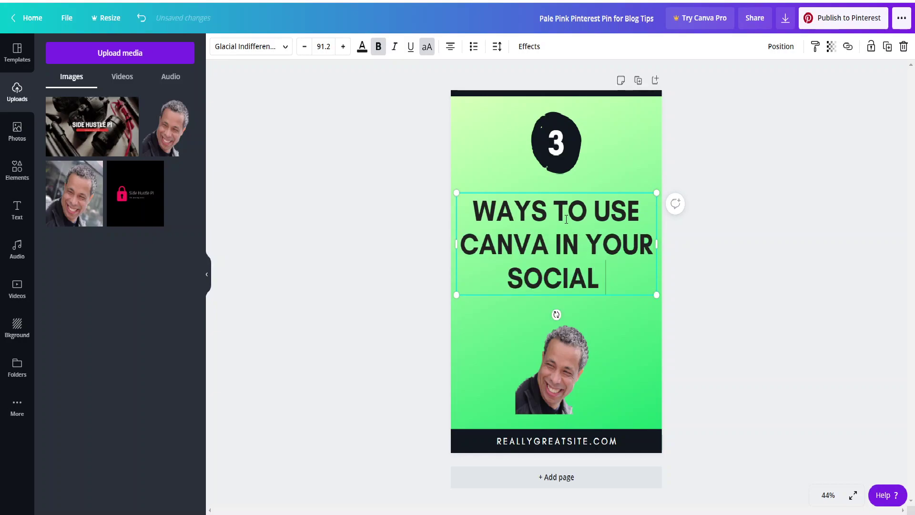
text(MEDIA)
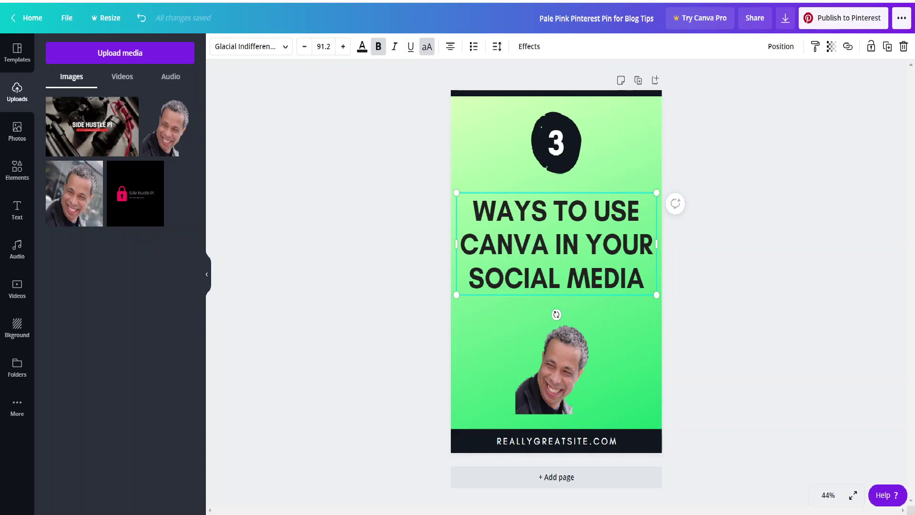
key(Escape)
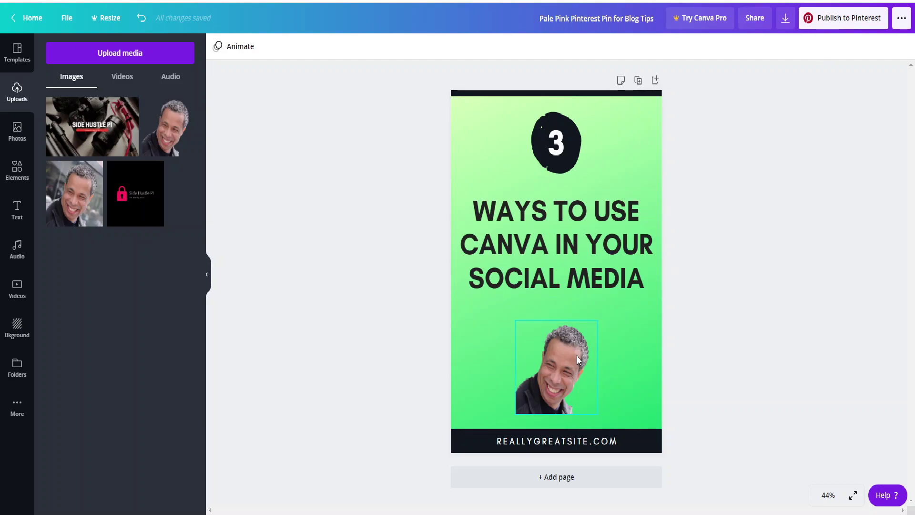
Move the portrait up, just below the headline, and deselect it
drag(577, 360, 575, 336)
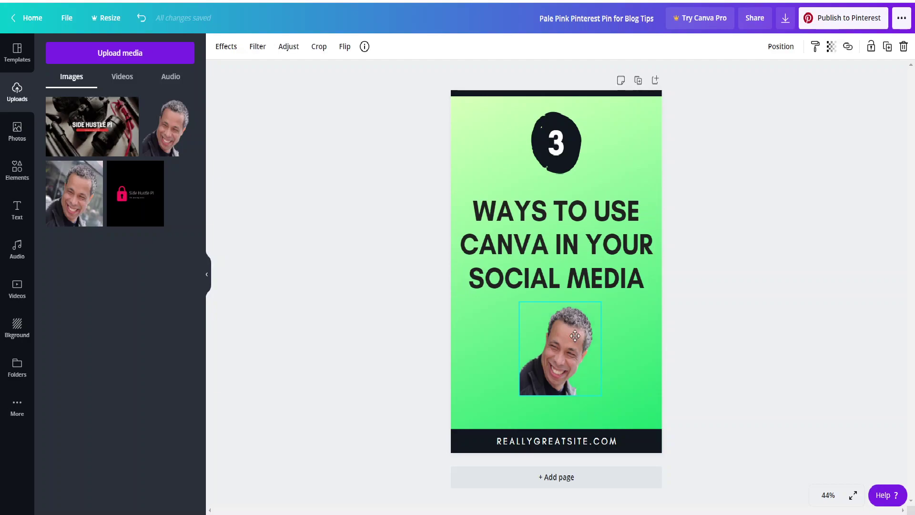
click(768, 203)
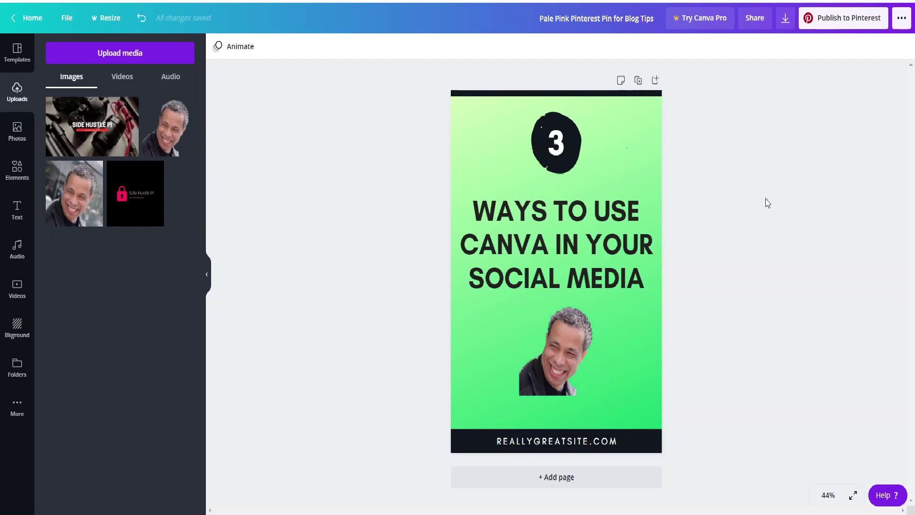
Replace the website address in the black footer bar with "SIDEHUTLEPI"
click(597, 443)
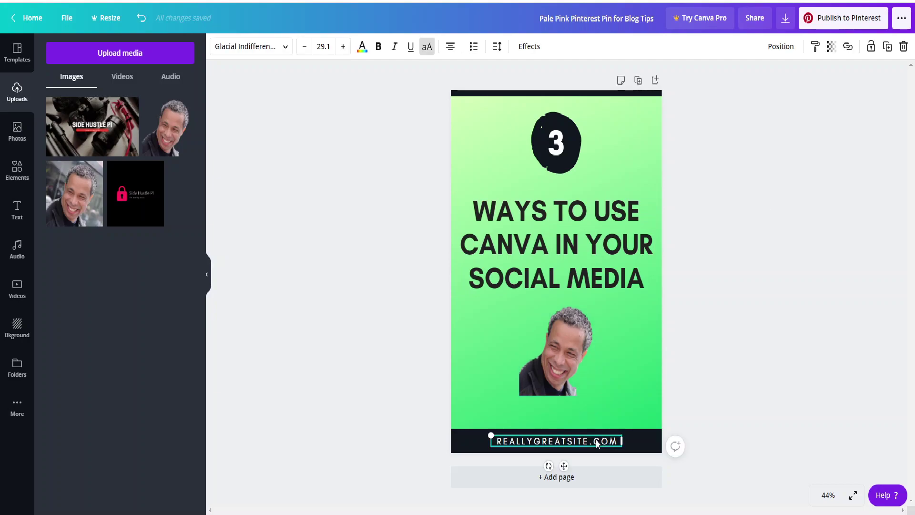
double_click(597, 441)
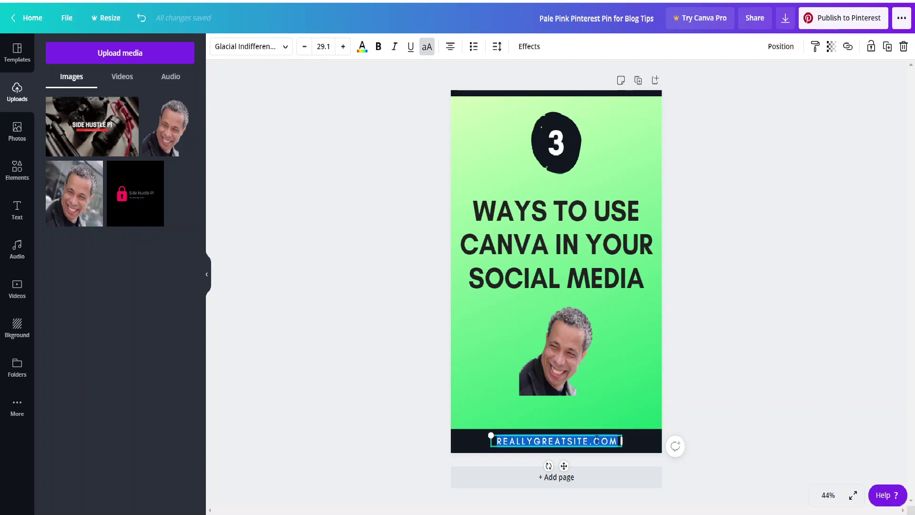
text(SIDEHUTLEPI)
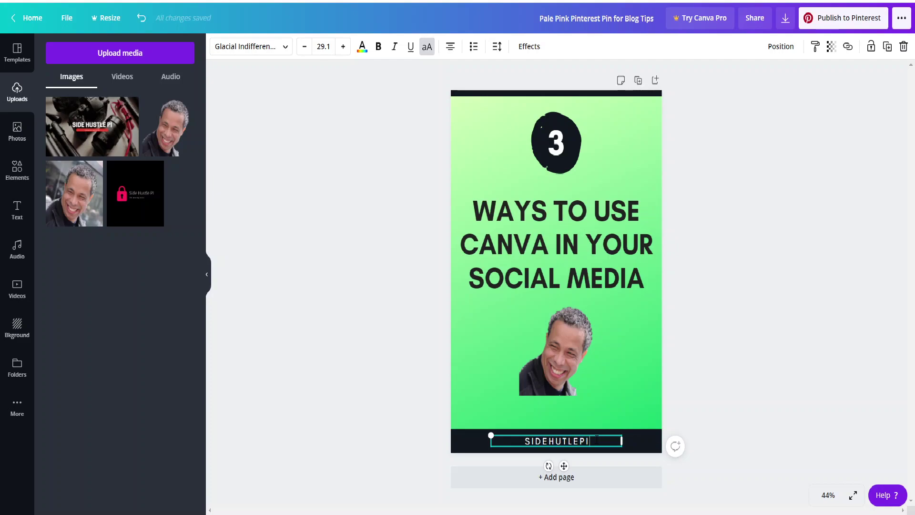
click(647, 450)
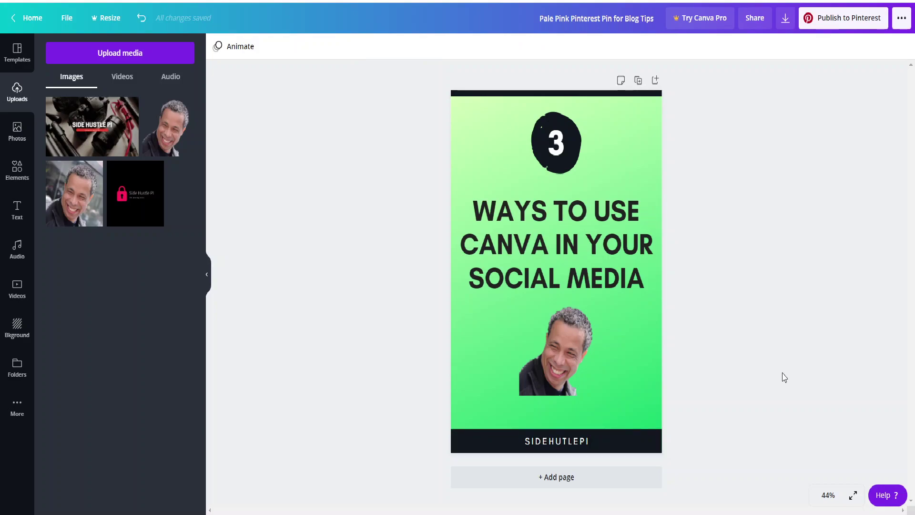
Correct the text in the black footer bar to "SIDEHUSTLEPI" and deselect it
click(596, 439)
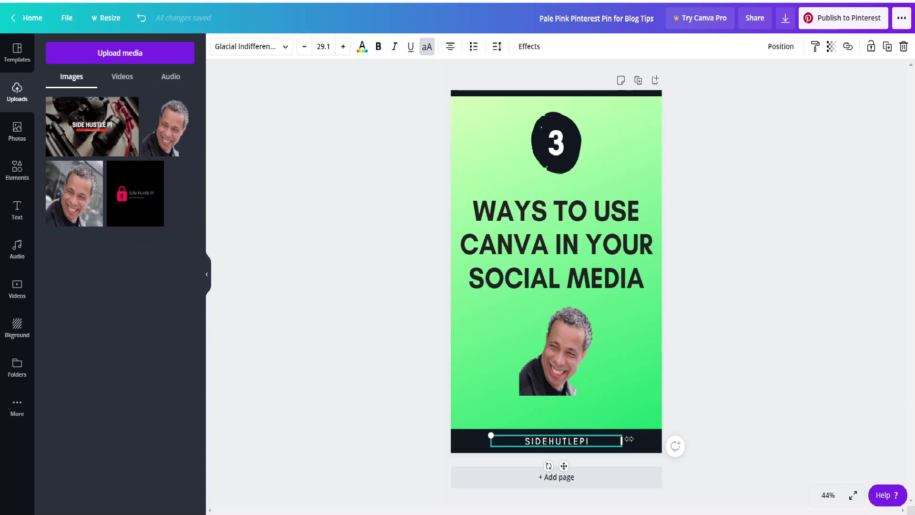
key(Left)
text(S)
click(689, 421)
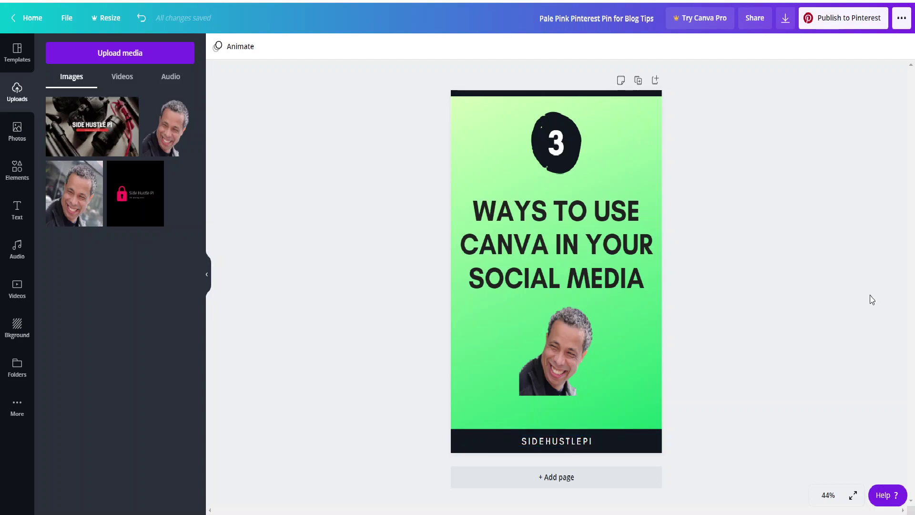
Add the recently used laptop and coffee photo, place it over the portrait between the headline and footer, and deselect it
click(17, 136)
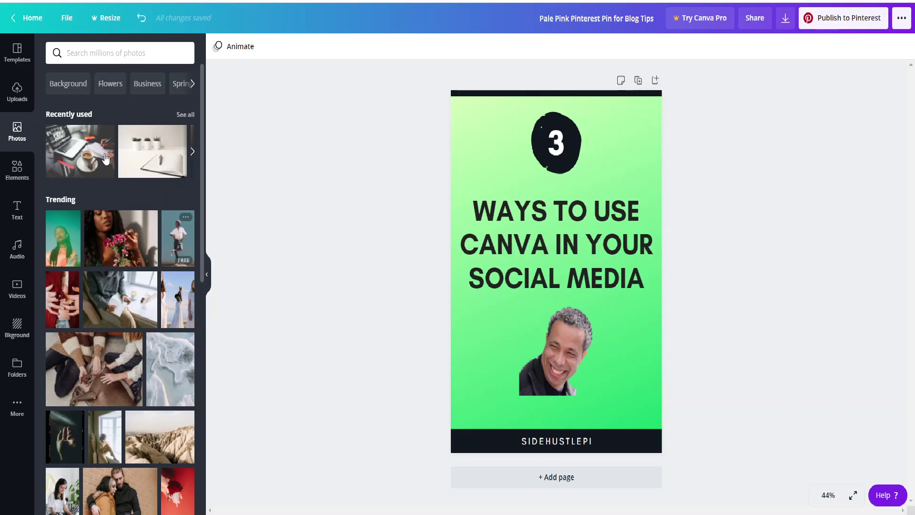
mouse_move(89, 151)
drag(88, 151, 300, 220)
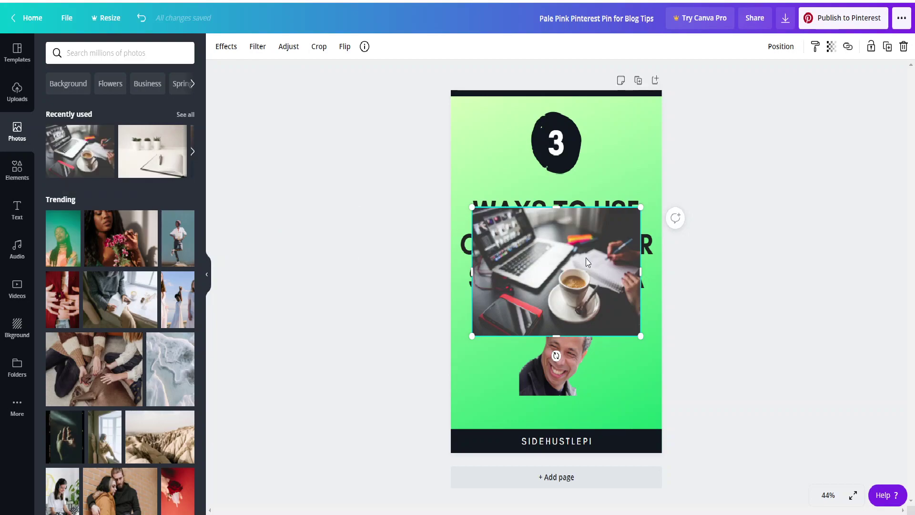
drag(587, 259, 600, 352)
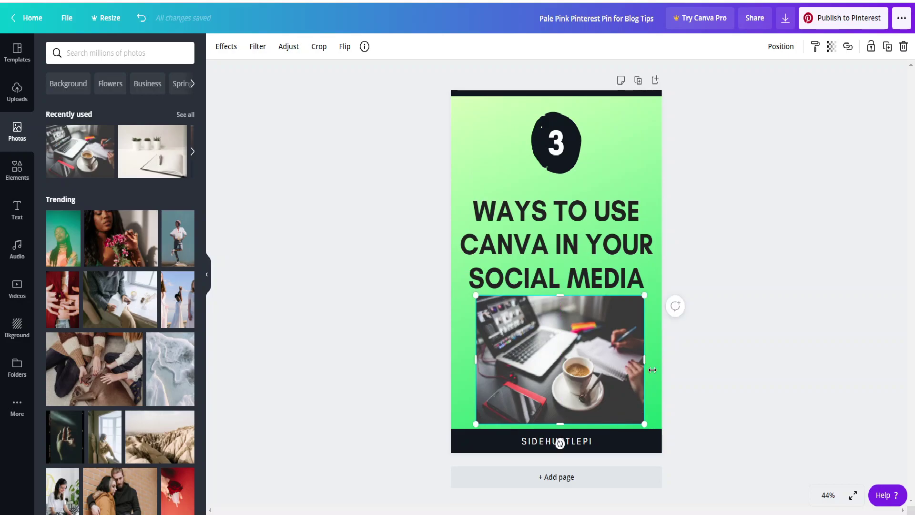
click(807, 275)
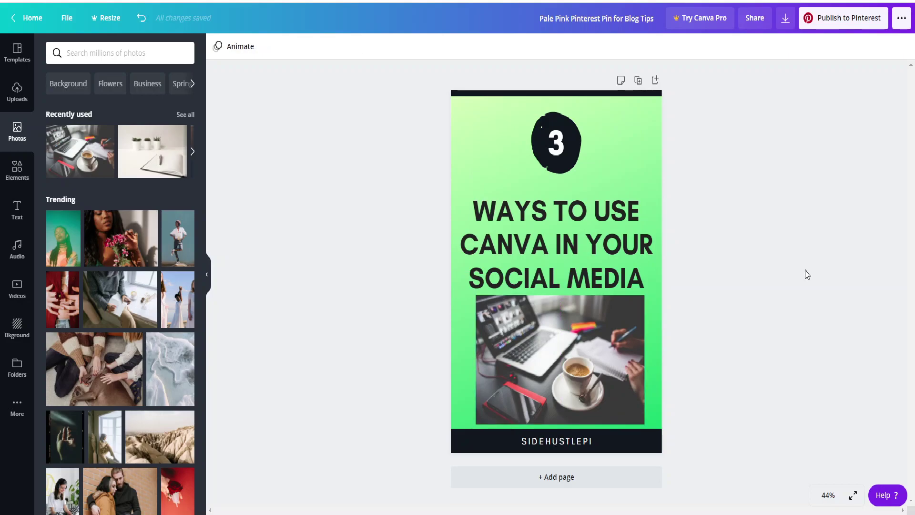
Add the recently used WORKOUT text style, color it periwinkle blue, and move it up over the black circle
click(19, 219)
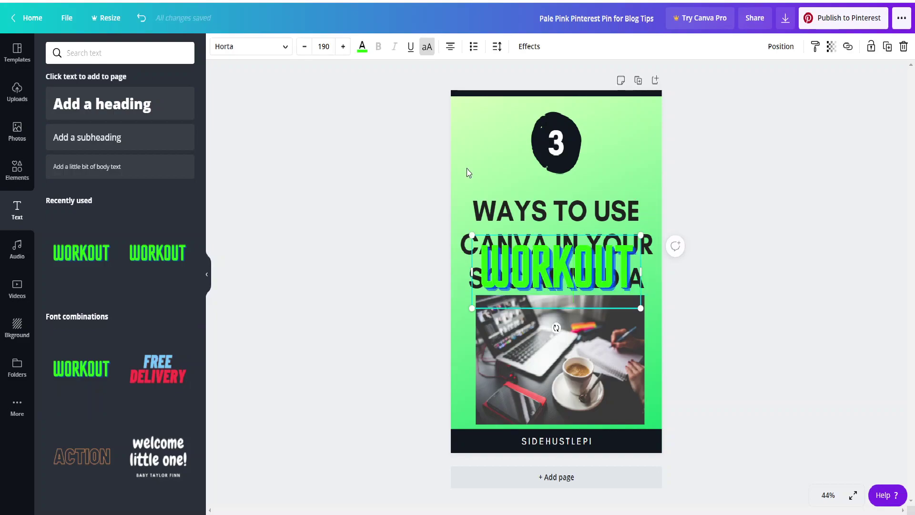
click(362, 47)
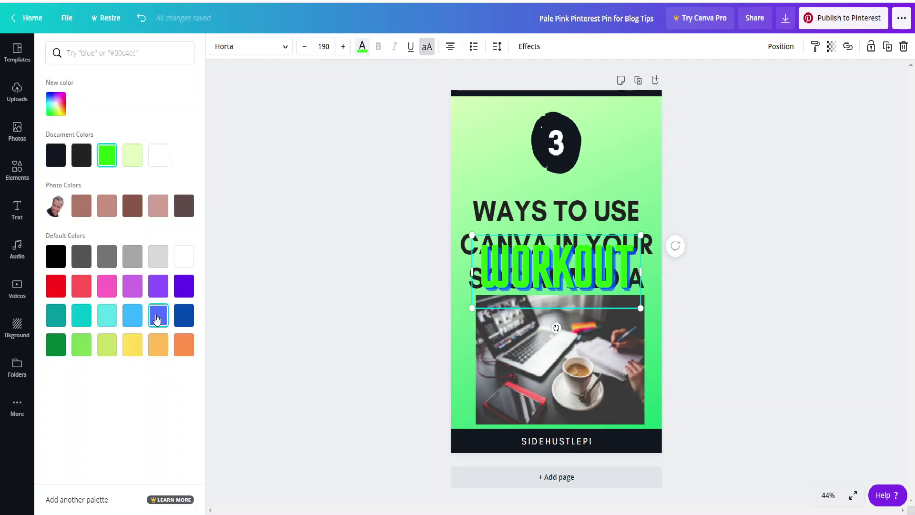
click(162, 316)
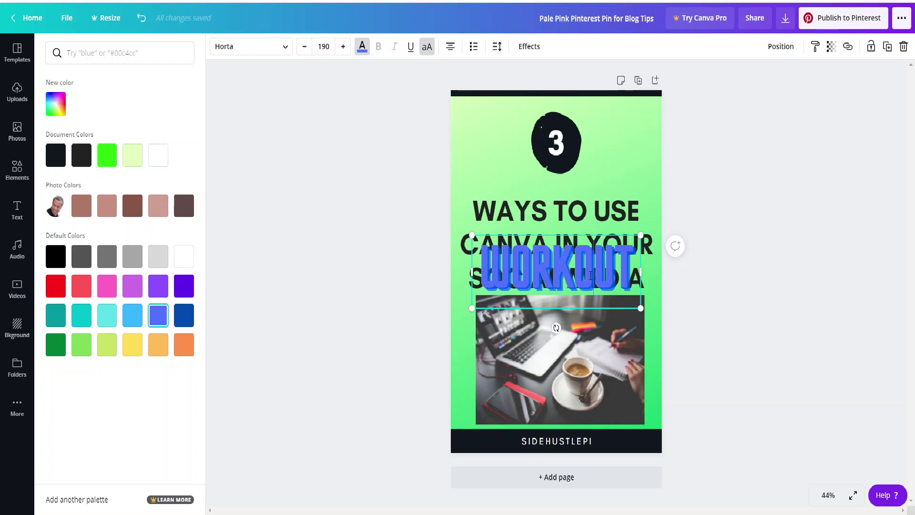
key(Escape)
drag(564, 283, 558, 168)
Delete the extra green WORKOUT text that overlaps the headline
click(567, 265)
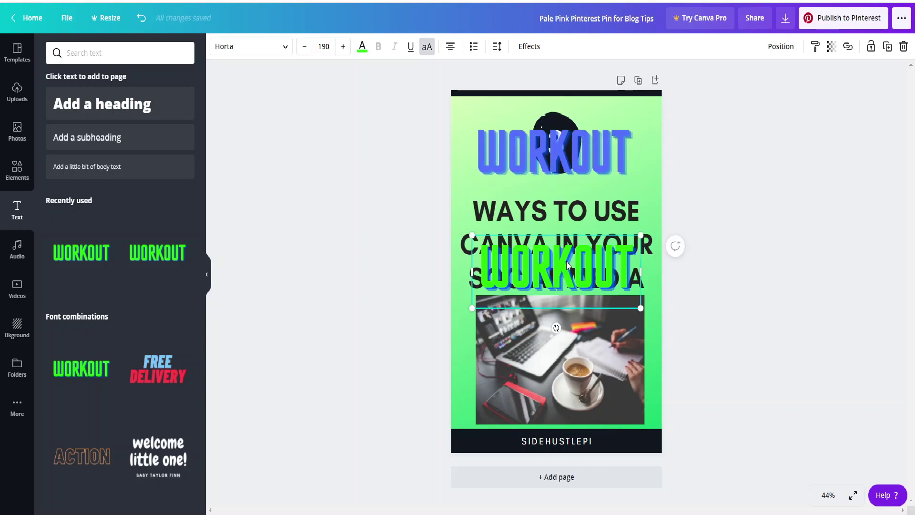
key(Escape)
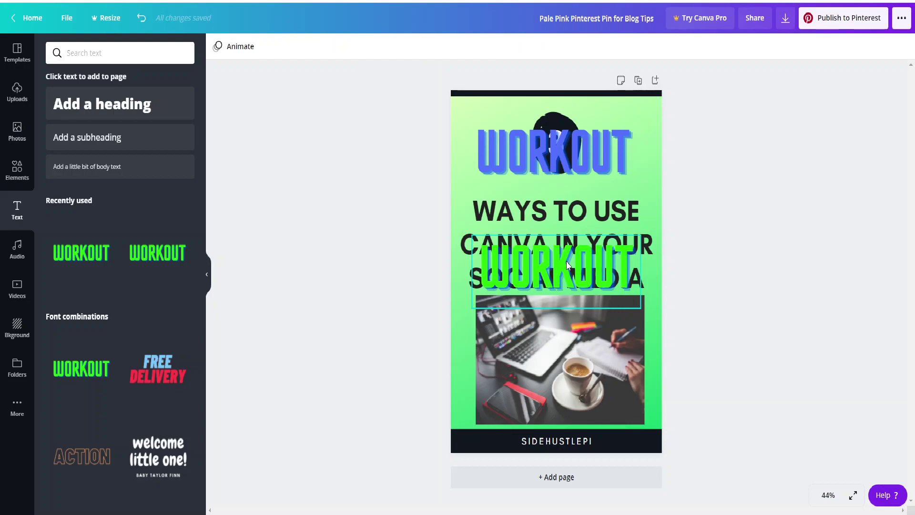
click(567, 265)
key(Delete)
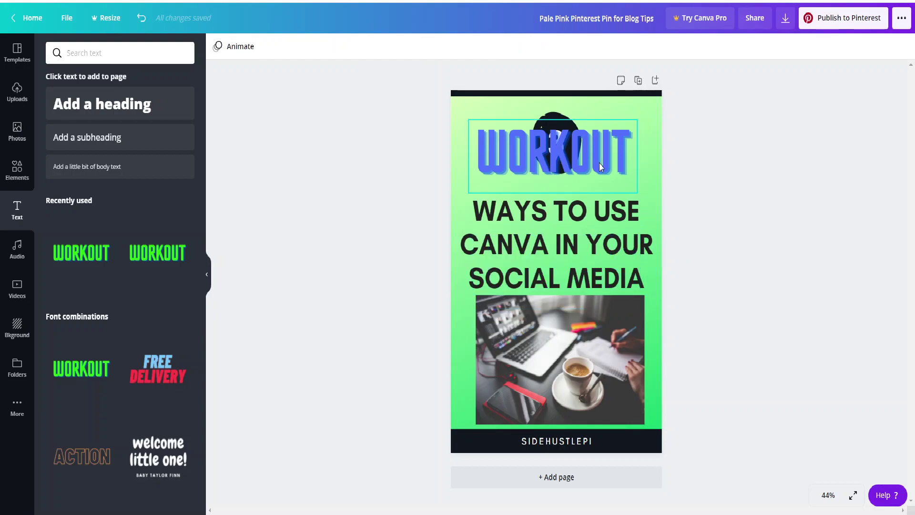
Shrink the blue WORKOUT text to about size 114 and move it beside the black circle, just above the headline
click(636, 186)
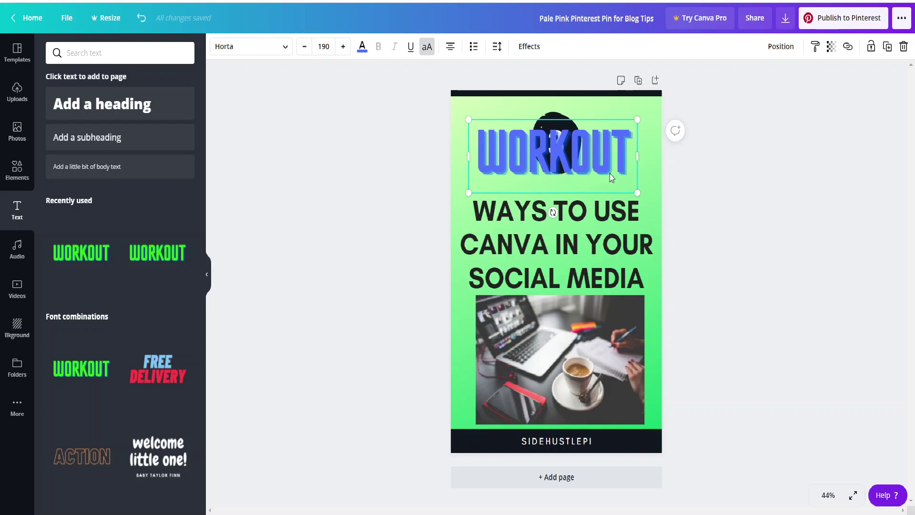
drag(638, 193, 569, 163)
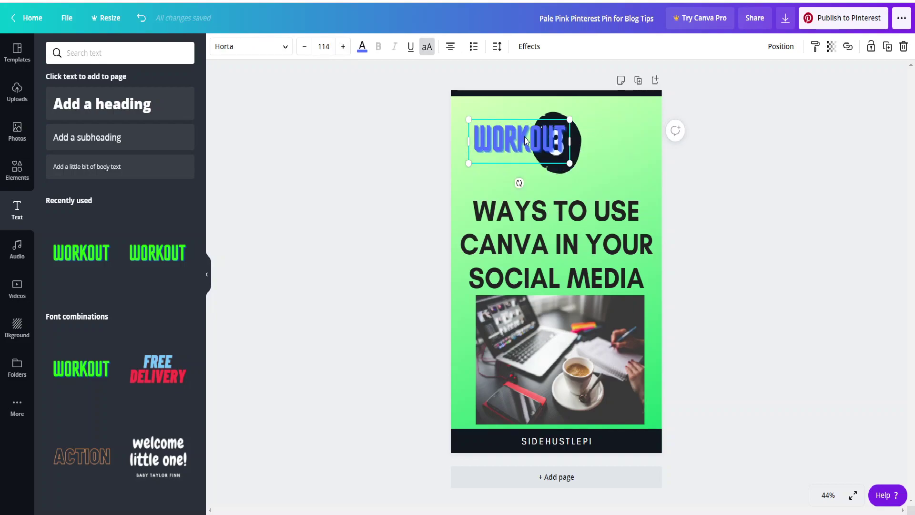
drag(525, 140, 512, 140)
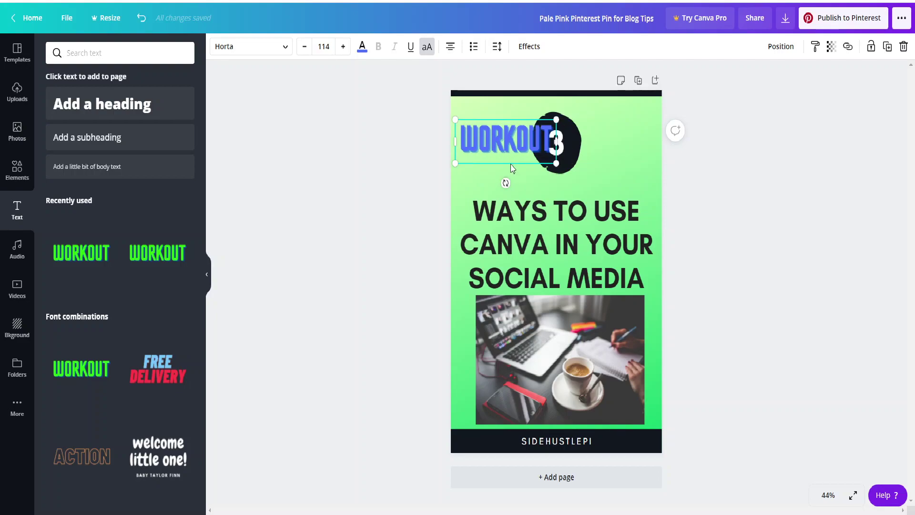
drag(512, 168, 511, 189)
Open the color choices for the green gradient background
click(638, 224)
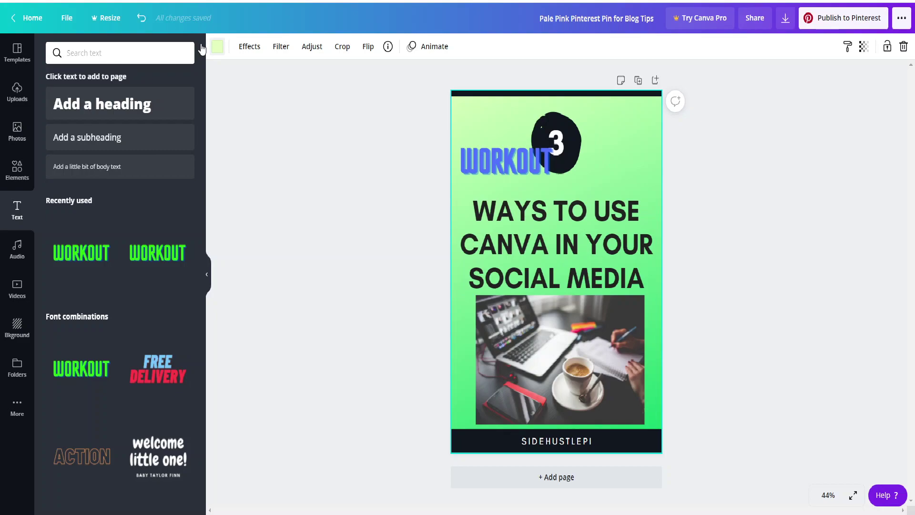
click(217, 46)
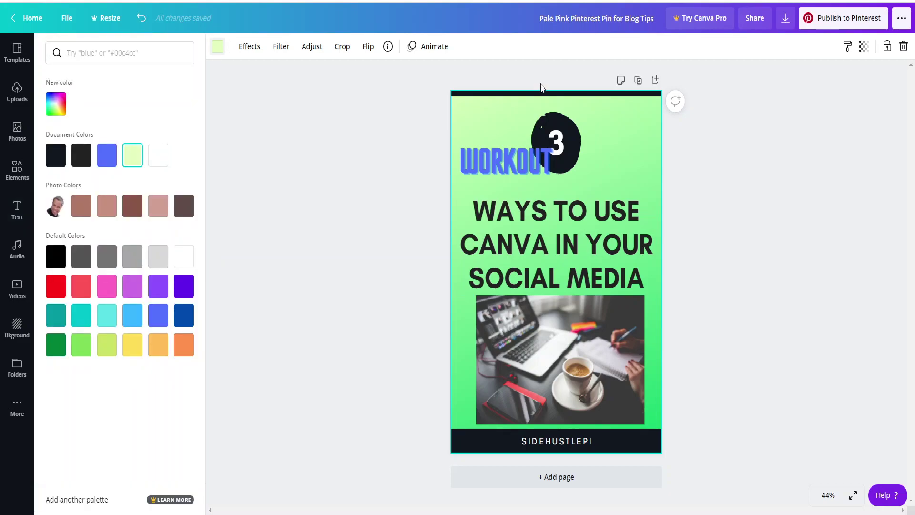
Try the Gagalin and Horta fonts on the blue WORKOUT text, and set its font to Merriweather
click(536, 169)
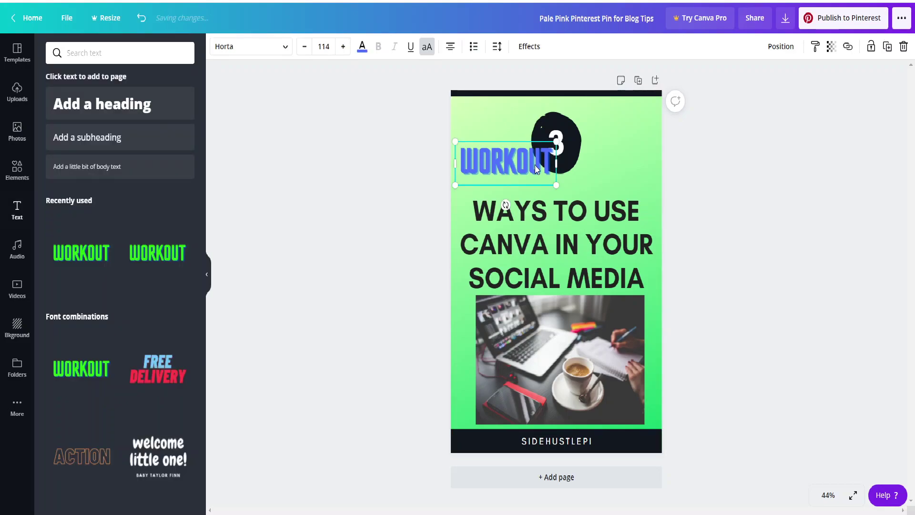
click(264, 57)
click(71, 154)
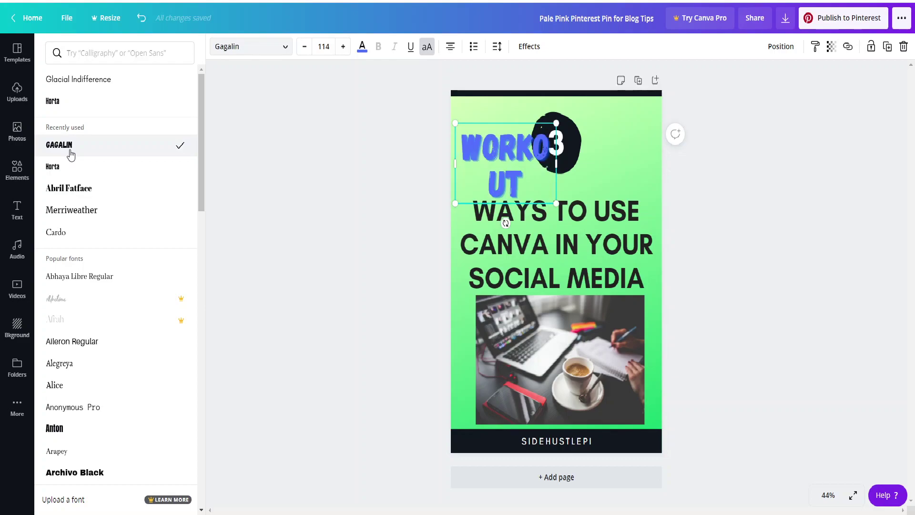
click(86, 167)
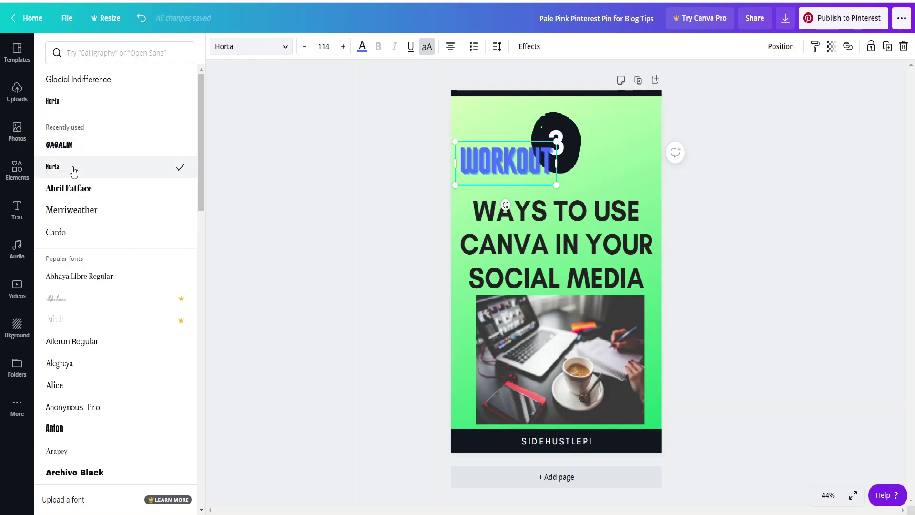
click(107, 217)
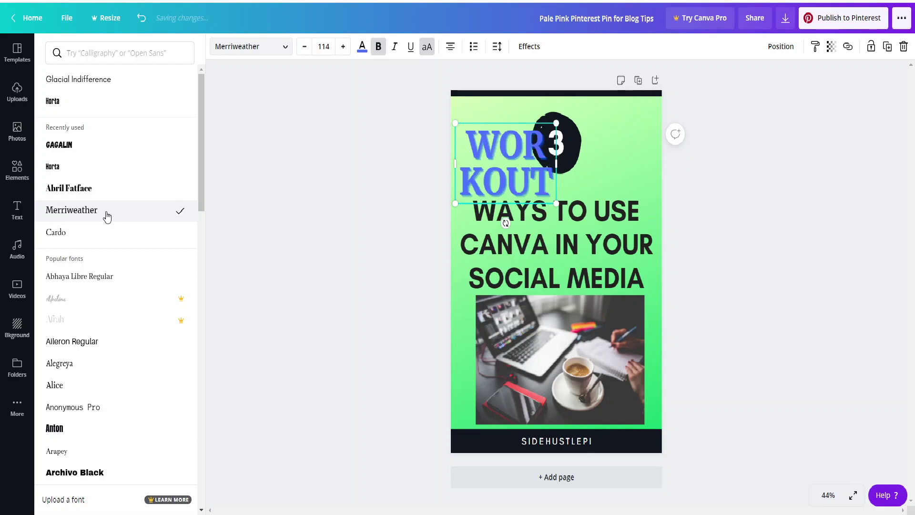
click(387, 66)
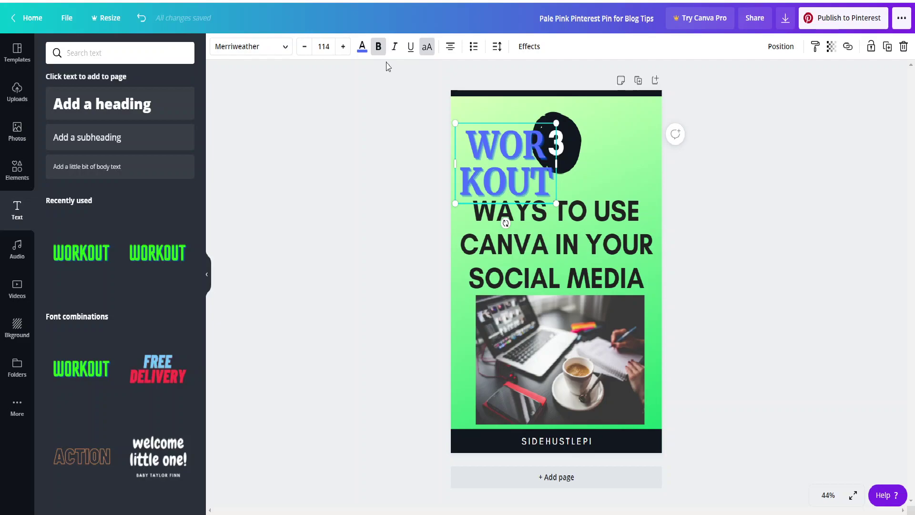
Set the font size of the blue WORKOUT text to 100
click(362, 46)
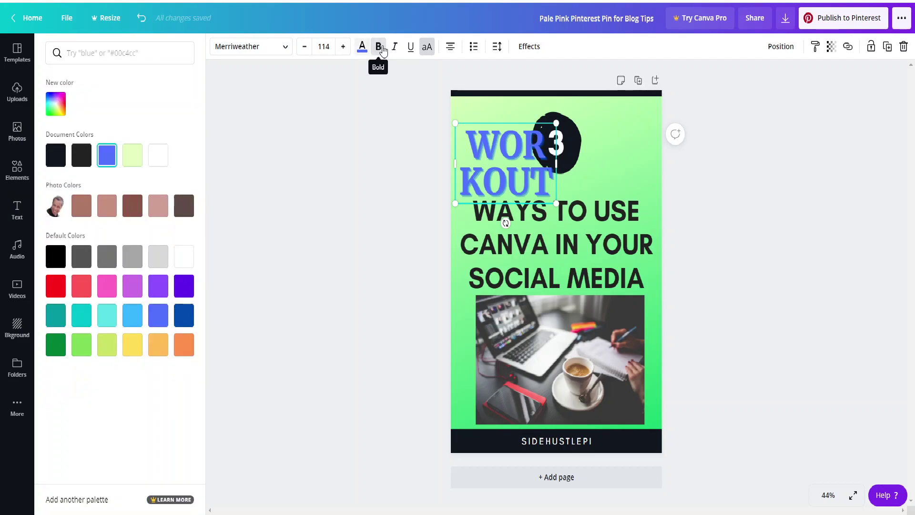
click(326, 48)
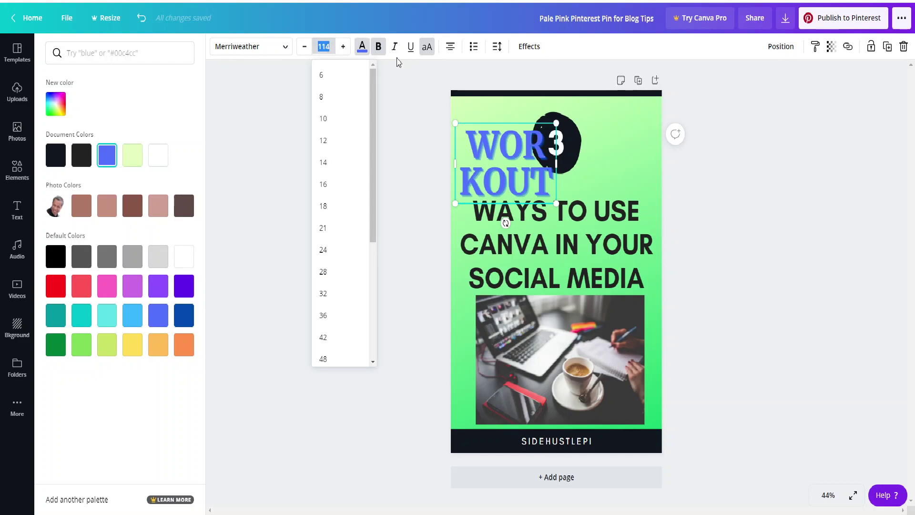
text(100)
key(Return)
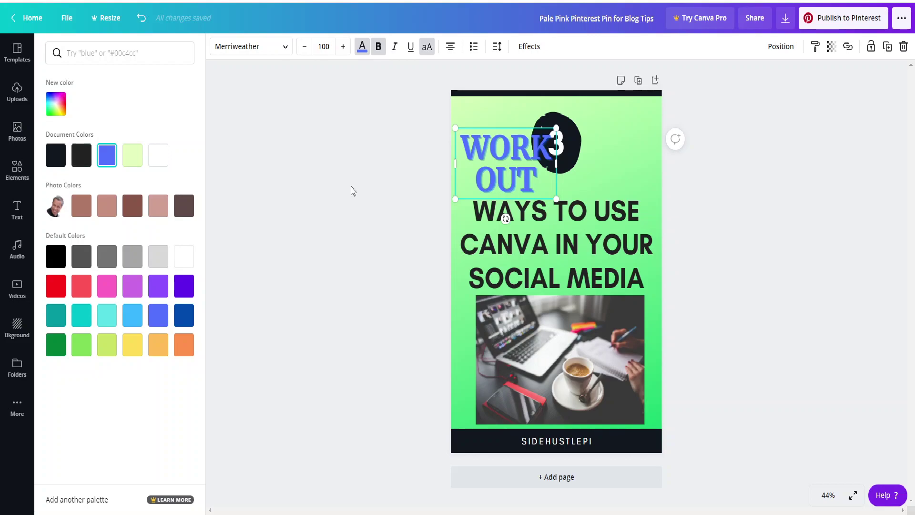
click(500, 138)
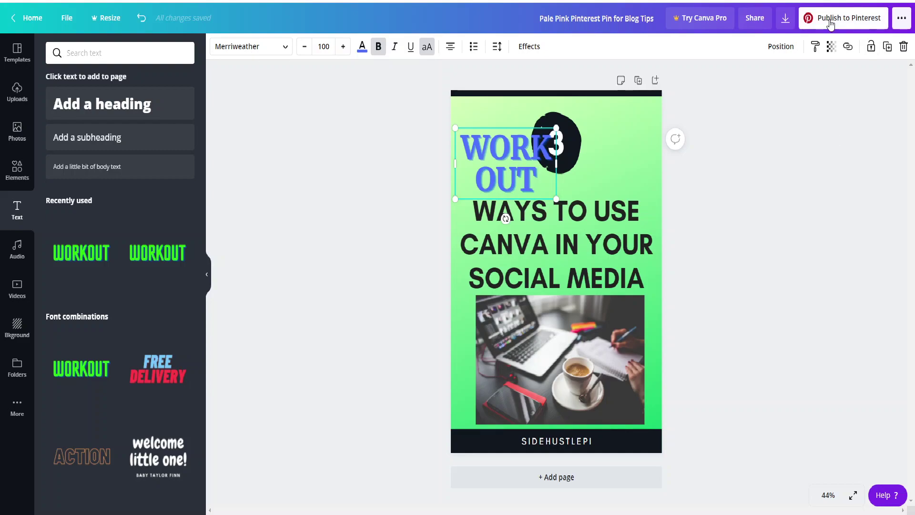
Open the download settings for the design and choose JPG as the file type
click(785, 21)
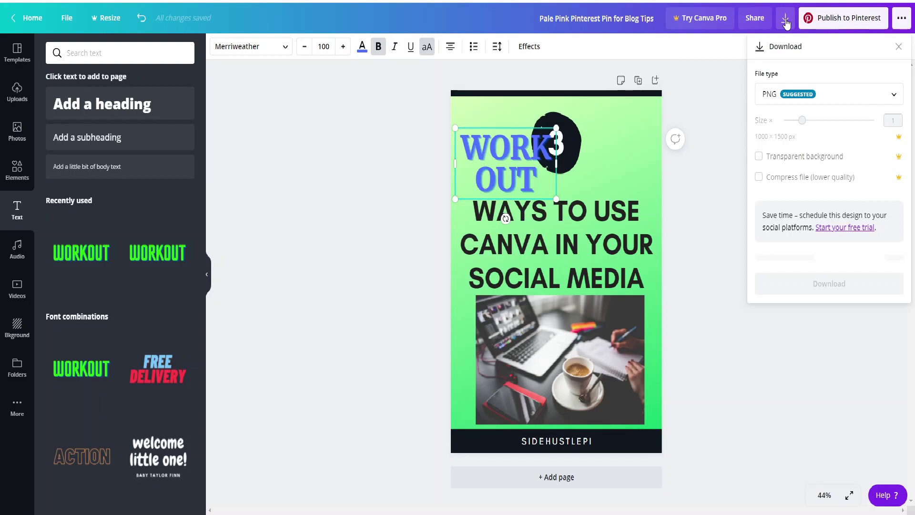
click(845, 100)
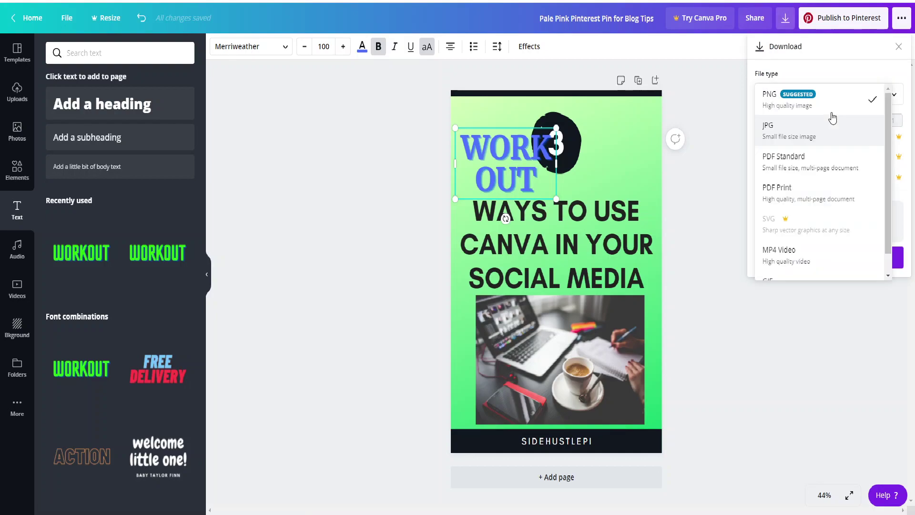
click(832, 143)
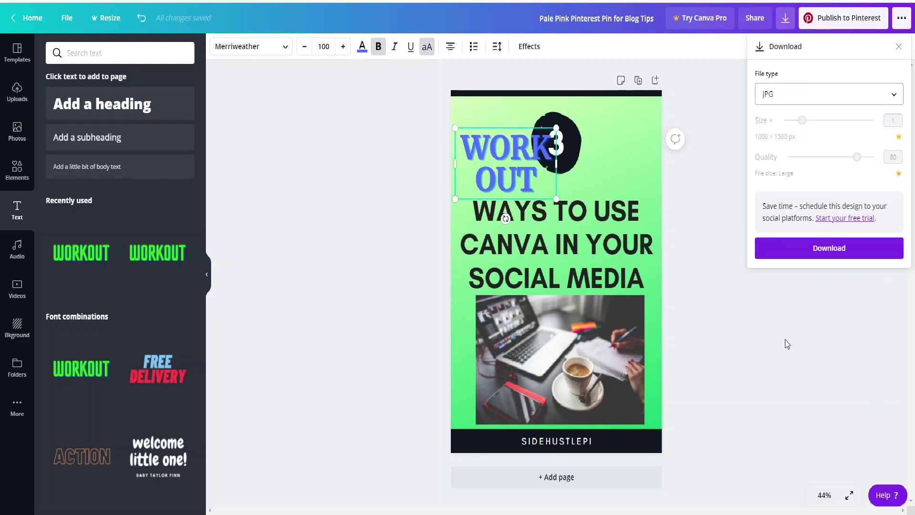